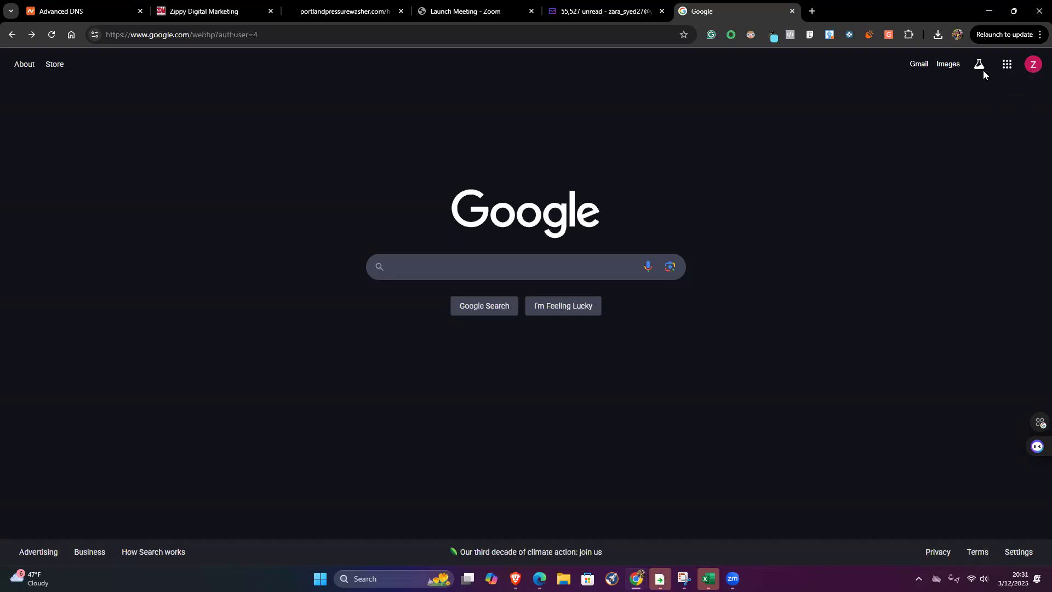
- Open Google Analytics from the Google apps list and start setting up measurement
{"action": "left_click", "coordinate": [1006, 66]}
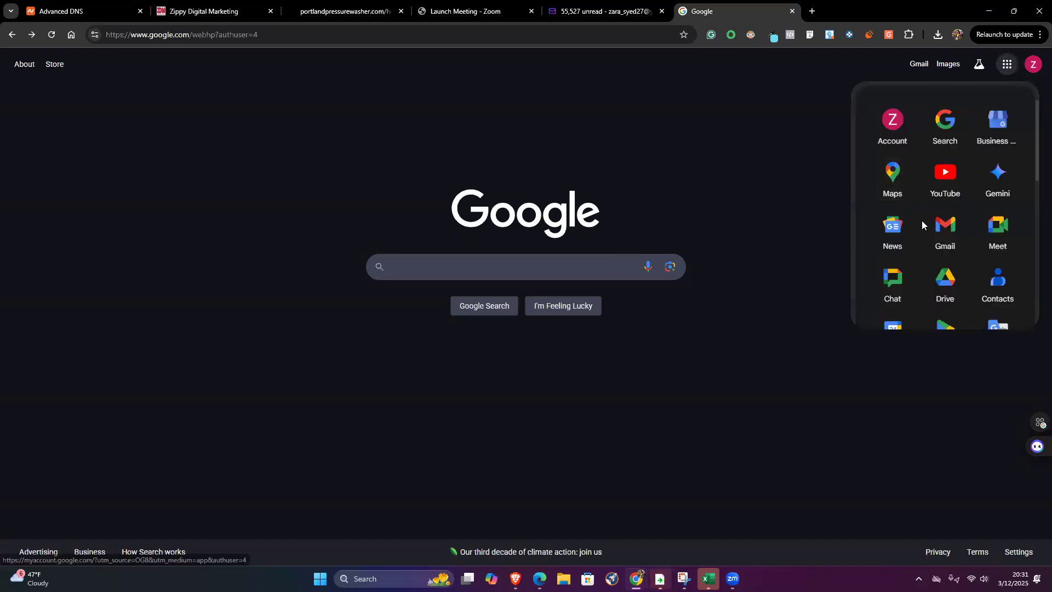
{"action": "scroll", "coordinate": [994, 243], "scroll_direction": "down", "scroll_amount": 3}
{"action": "scroll", "coordinate": [995, 244], "scroll_direction": "down", "scroll_amount": 4}
{"action": "scroll", "coordinate": [992, 239], "scroll_direction": "down", "scroll_amount": 3}
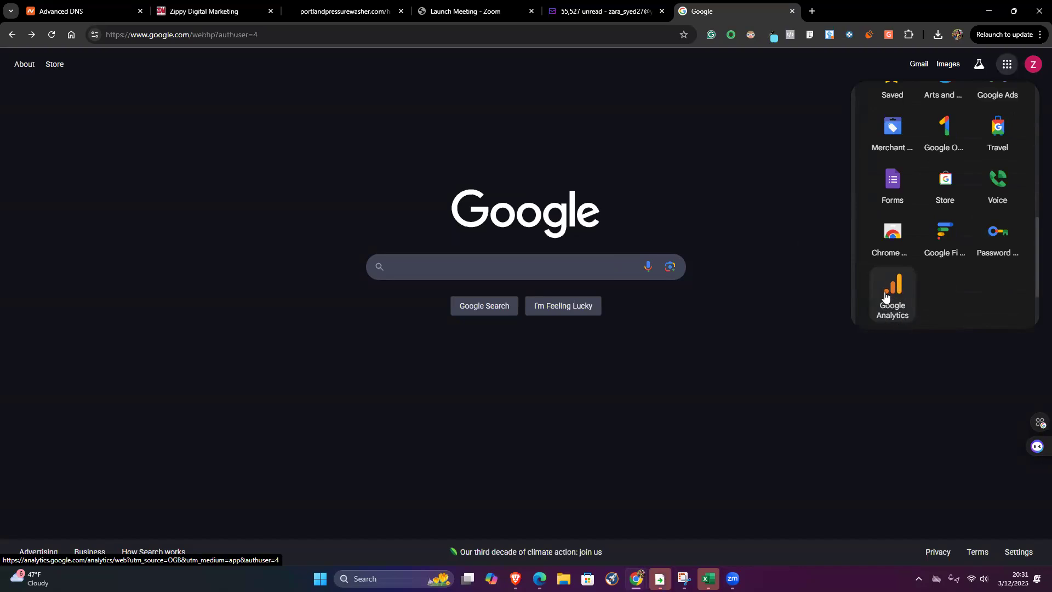
{"action": "left_click", "coordinate": [894, 294]}
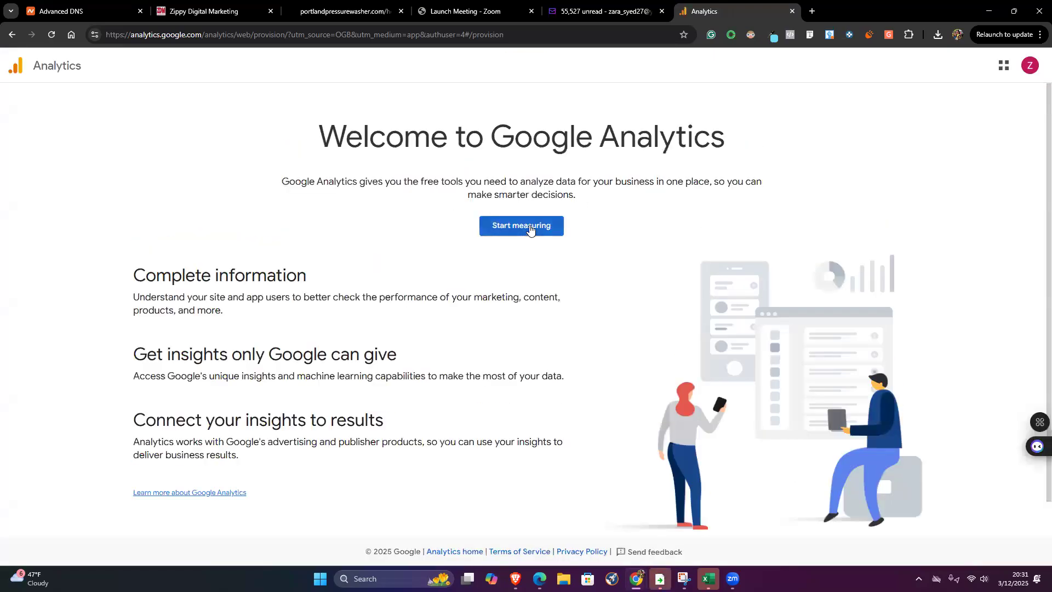
{"action": "left_click", "coordinate": [531, 229]}
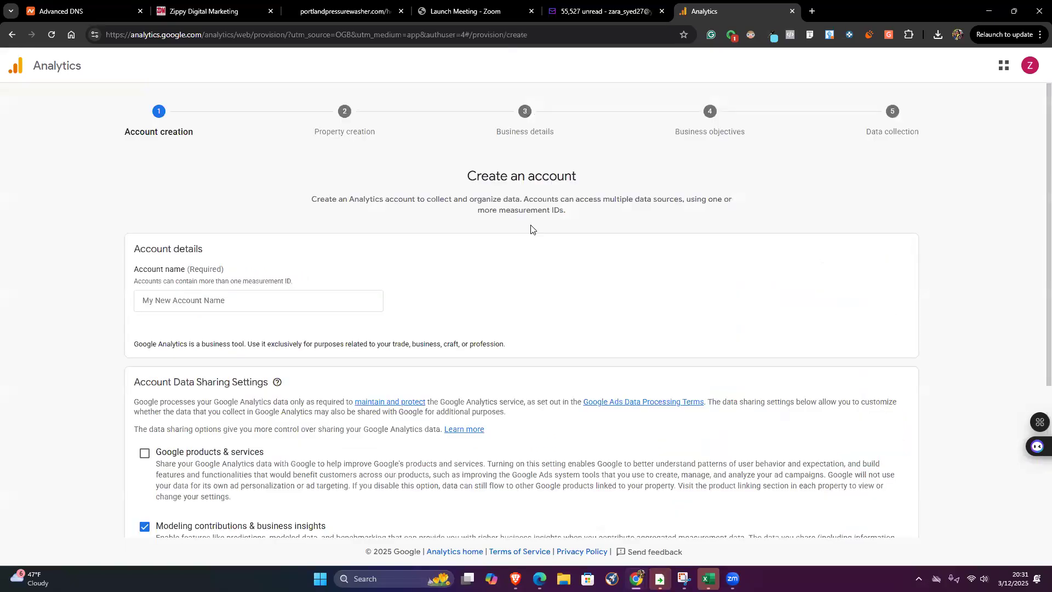
- Name the new Analytics account "All My Websites"
{"action": "left_click", "coordinate": [219, 302]}
{"action": "left_click", "coordinate": [219, 301]}
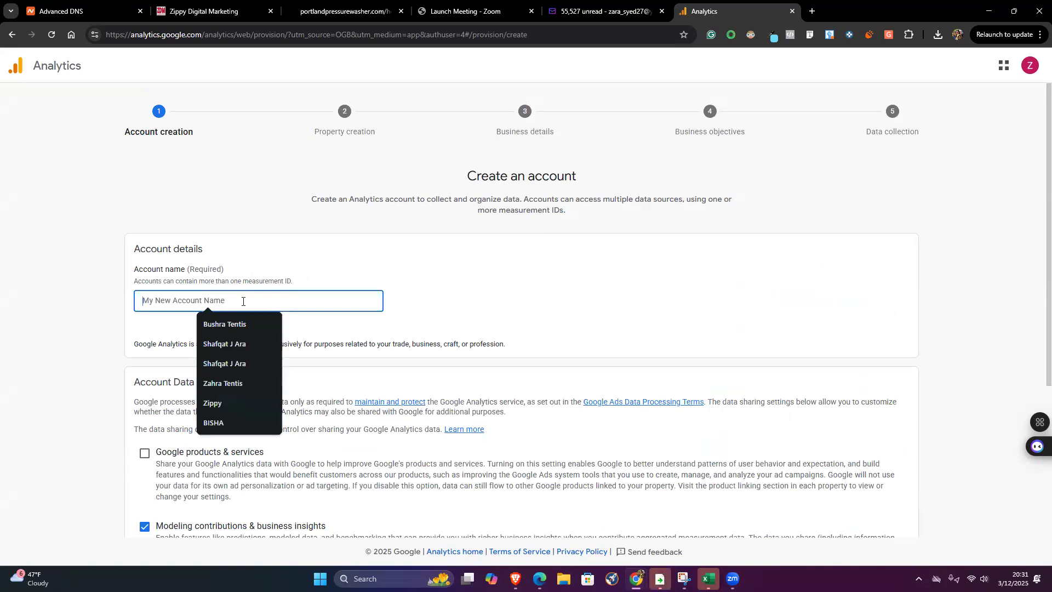
{"action": "type", "text": "My websites"}
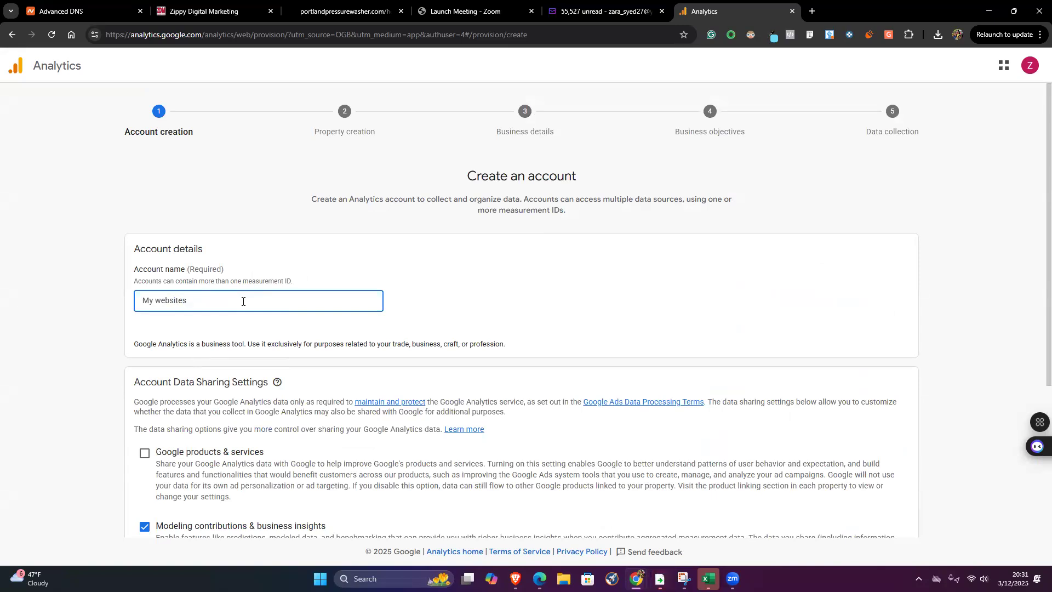
{"action": "key", "text": "BackSpace"}
{"action": "key", "text": "BackSpace"}
{"action": "key", "text": "BackSpace"}
{"action": "key", "text": "BackSpace"}
{"action": "key", "text": "BackSpace"}
{"action": "key", "text": "BackSpace"}
{"action": "key", "text": "BackSpace"}
{"action": "key", "text": "BackSpace"}
{"action": "type", "text": "A"}
{"action": "type", "text": "Zipp"}
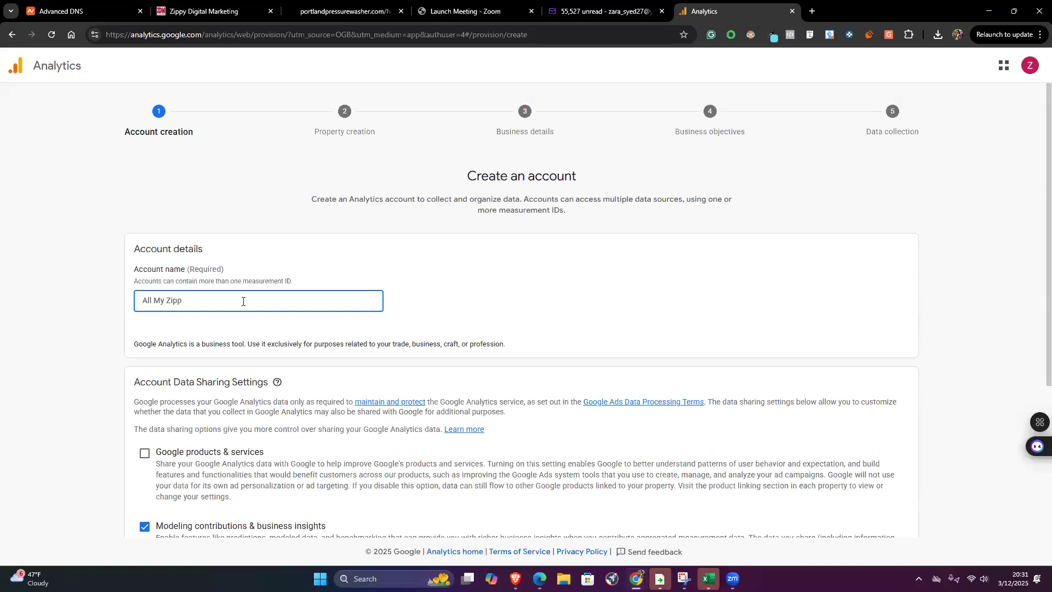
{"action": "key", "text": "BackSpace"}
{"action": "key", "text": "BackSpace"}
{"action": "key", "text": "BackSpace"}
{"action": "type", "text": "Webiste"}
{"action": "key", "text": "BackSpace"}
{"action": "key", "text": "BackSpace"}
{"action": "key", "text": "BackSpace"}
{"action": "type", "text": "sites"}
- Leave the Google products & services data sharing option unchecked and continue to property creation
{"action": "left_click", "coordinate": [289, 449]}
{"action": "scroll", "coordinate": [140, 245], "scroll_direction": "down", "scroll_amount": 4}
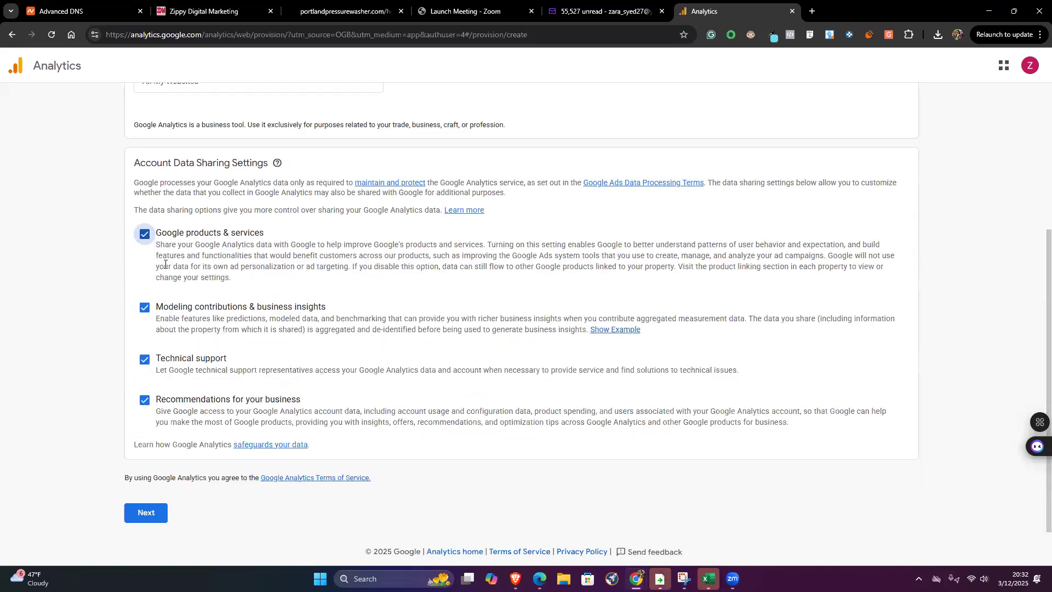
{"action": "left_click", "coordinate": [145, 235]}
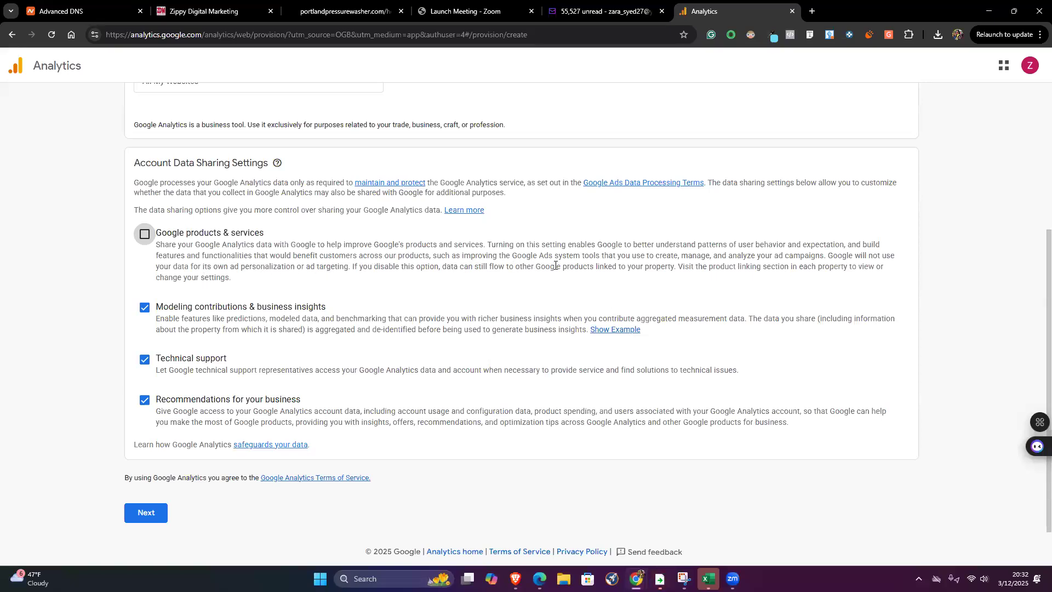
{"action": "left_click", "coordinate": [144, 514]}
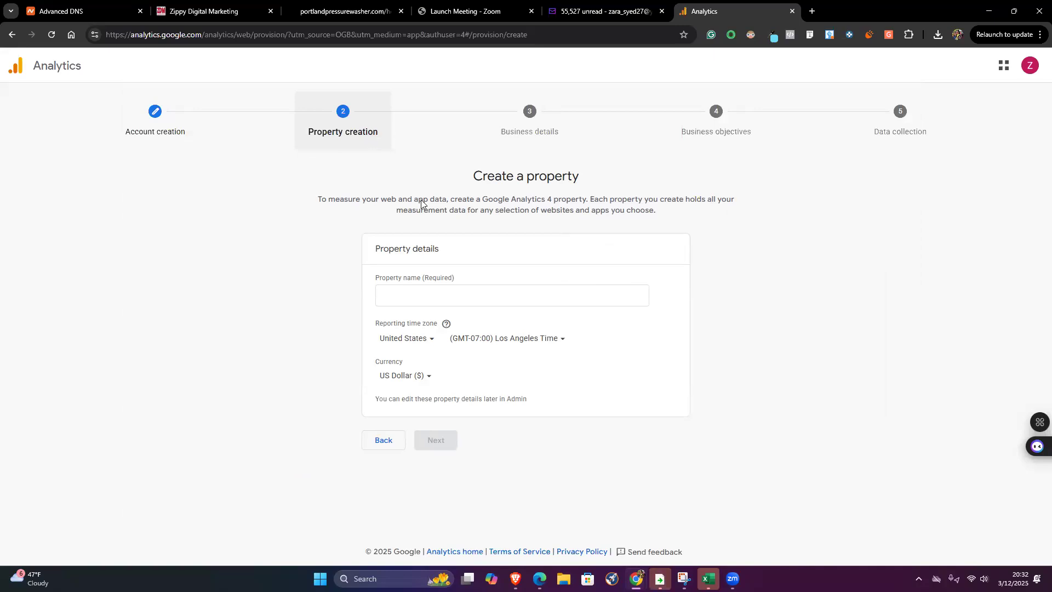
- Name the property "Portland Pressure Washer", keep Los Angeles Time as the reporting time zone, and continue to the business details
{"action": "left_click", "coordinate": [426, 296]}
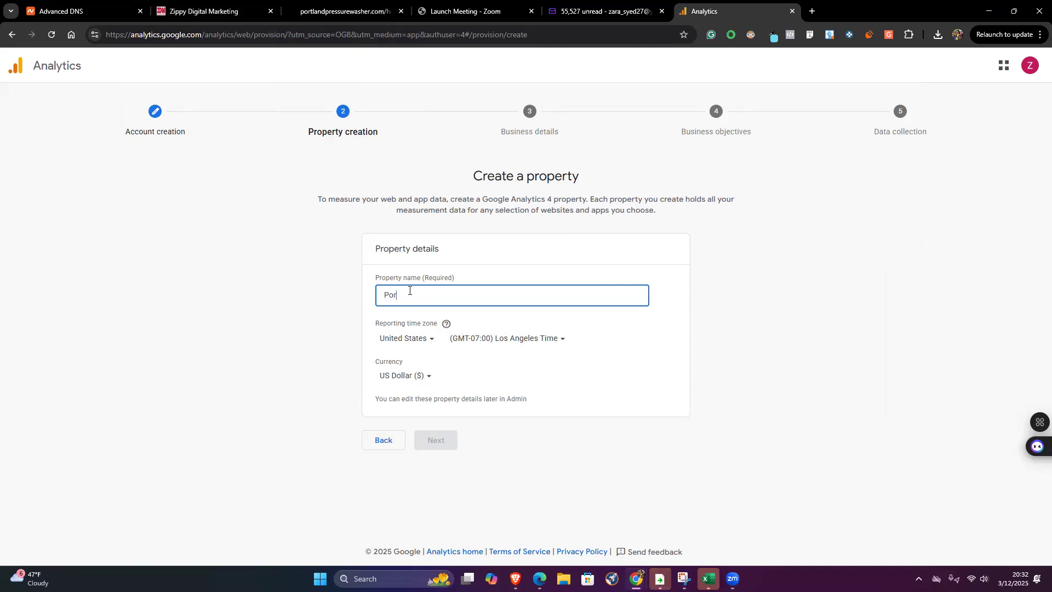
{"action": "type", "text": "tland P"}
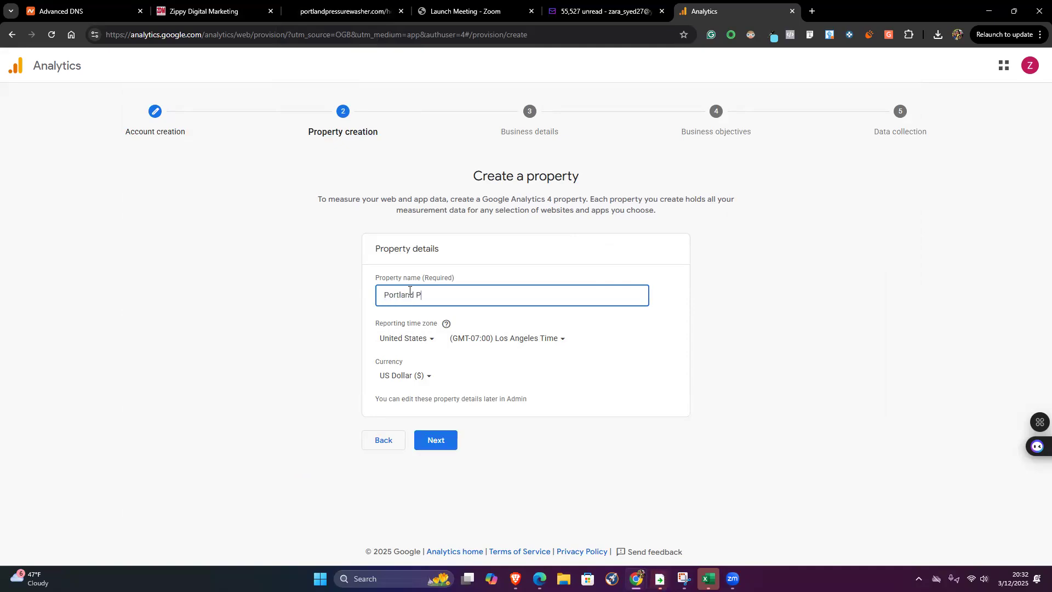
{"action": "type", "text": "ressure Washer"}
{"action": "left_click", "coordinate": [568, 344]}
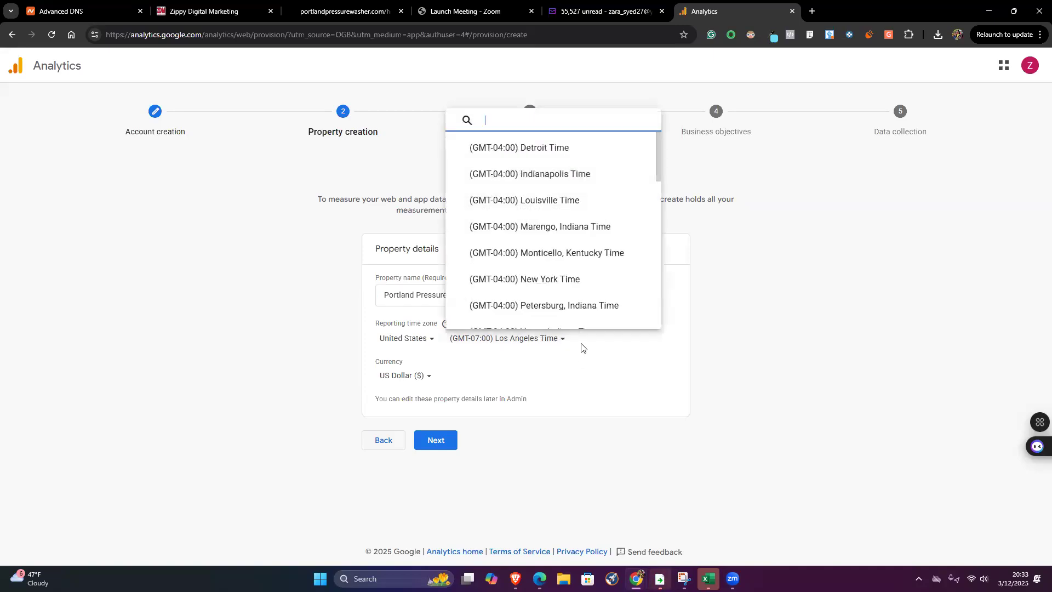
{"action": "left_click", "coordinate": [563, 350]}
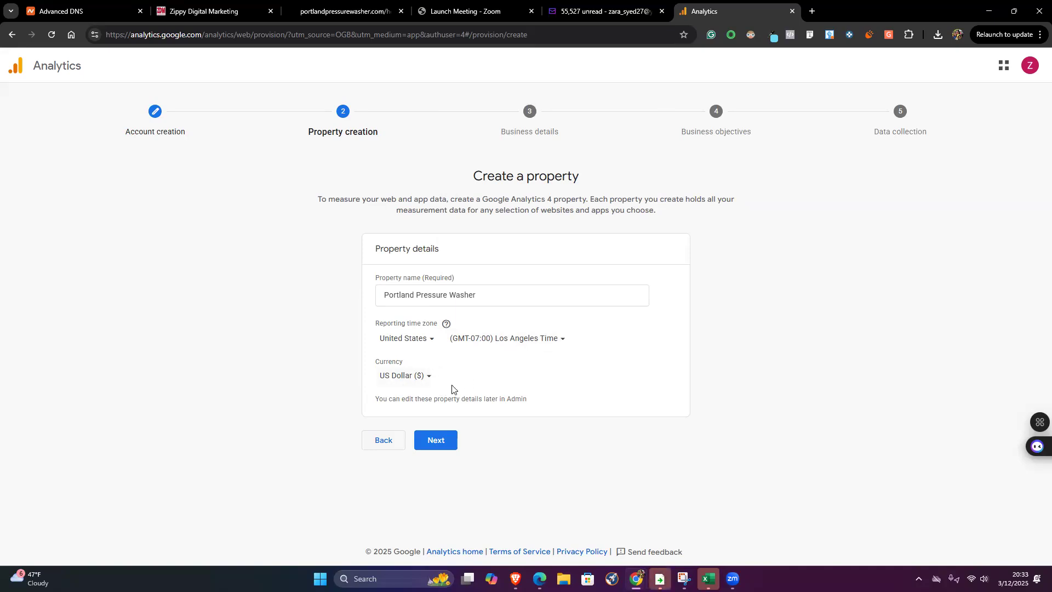
{"action": "left_click", "coordinate": [437, 441]}
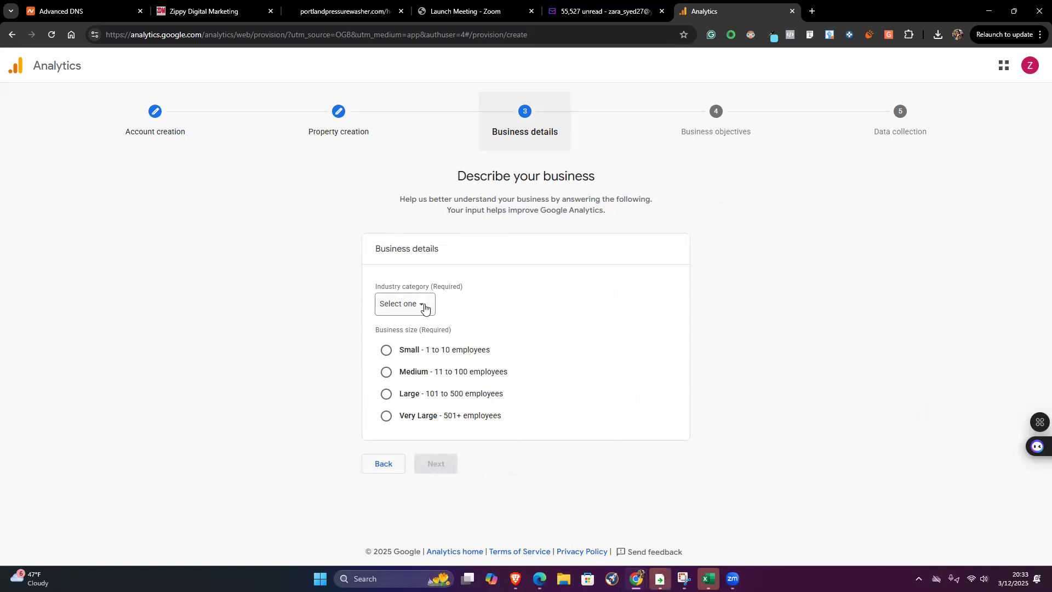
- Set the industry category to Home & Garden and the business size to Small - 1 to 10 employees, and continue
{"action": "left_click", "coordinate": [424, 308]}
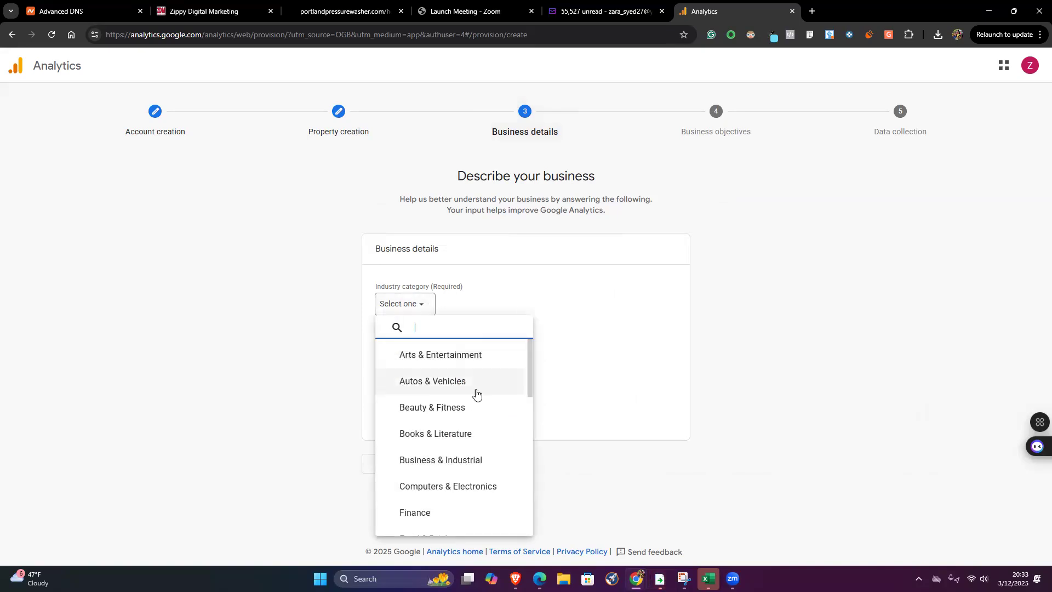
{"action": "scroll", "coordinate": [481, 404], "scroll_direction": "down", "scroll_amount": 1}
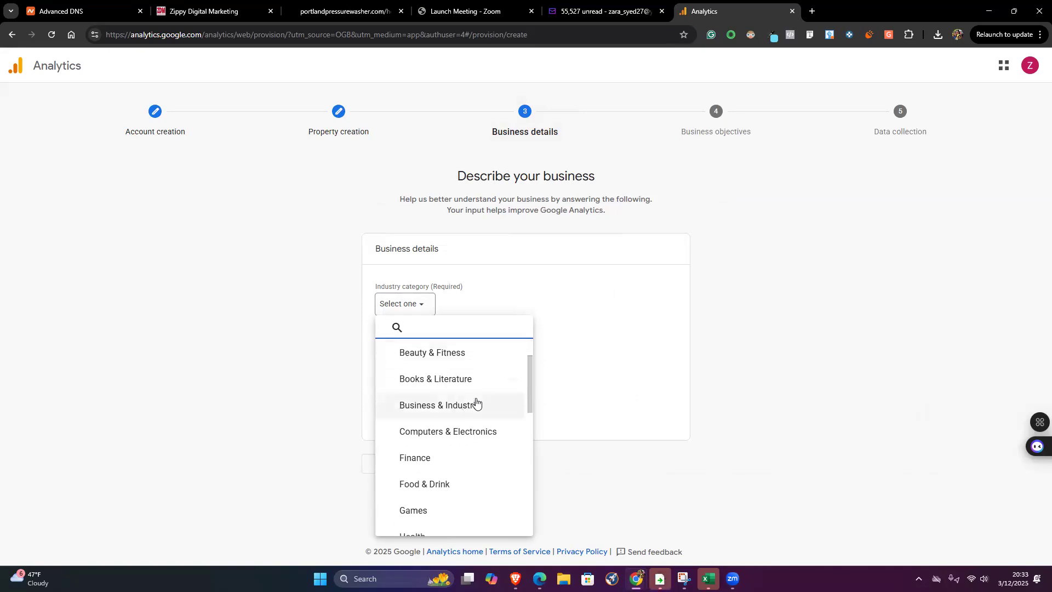
{"action": "scroll", "coordinate": [438, 384], "scroll_direction": "down", "scroll_amount": 1}
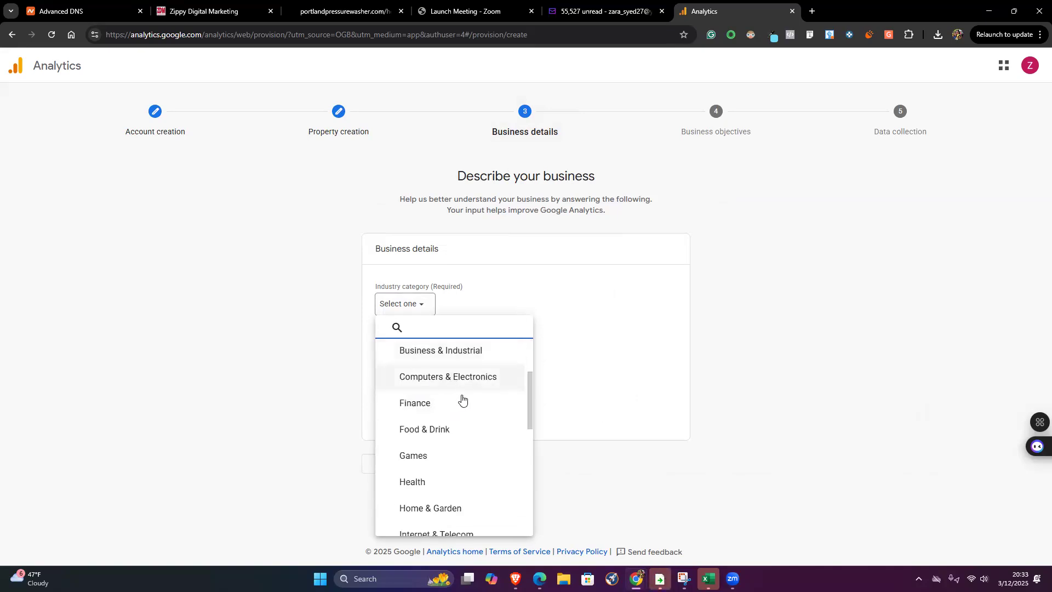
{"action": "scroll", "coordinate": [462, 398], "scroll_direction": "down", "scroll_amount": 2}
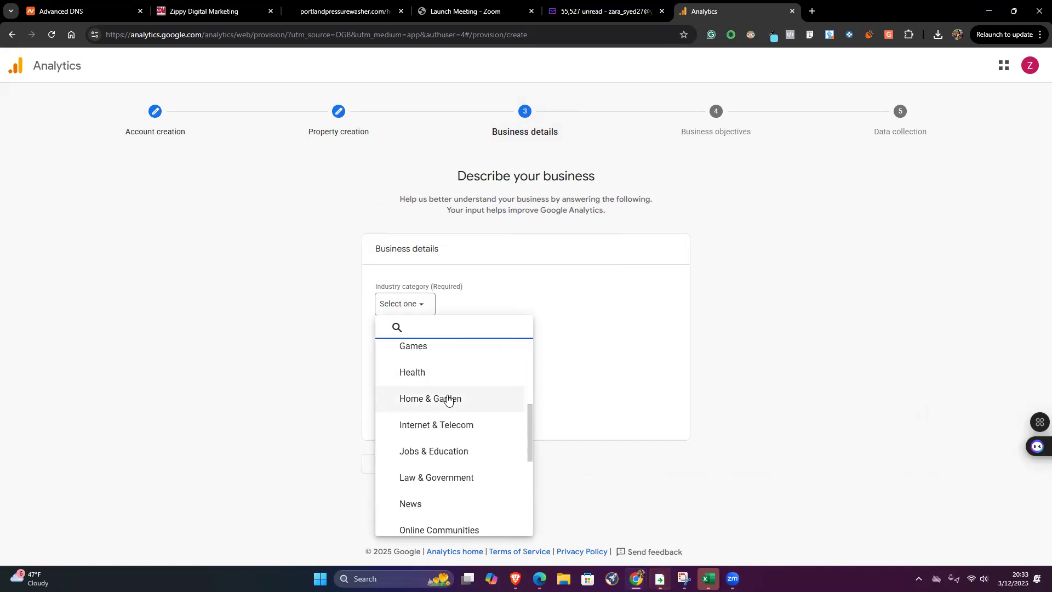
{"action": "scroll", "coordinate": [451, 398], "scroll_direction": "down", "scroll_amount": 1}
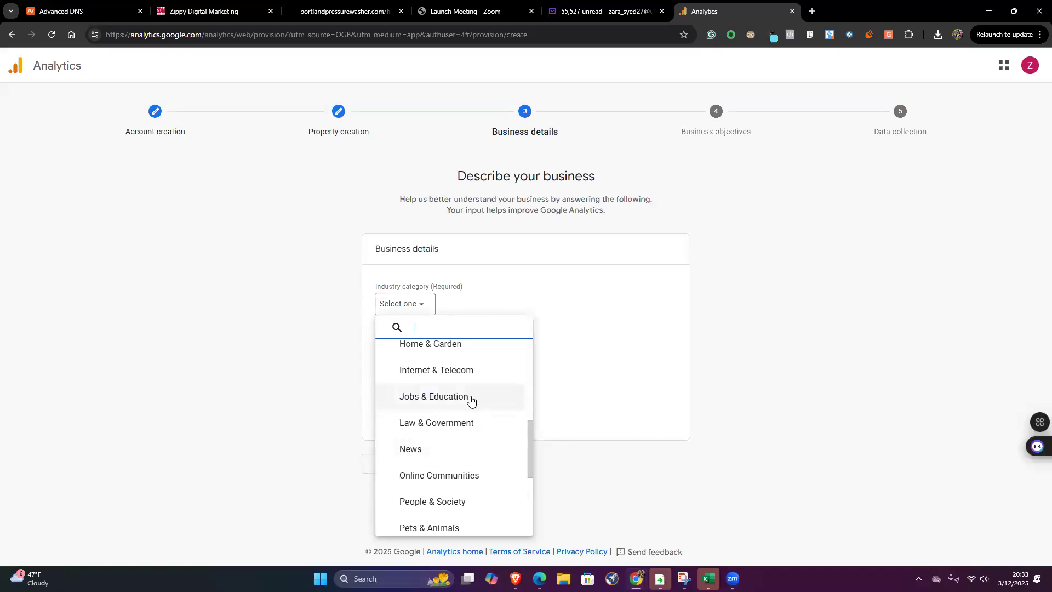
{"action": "scroll", "coordinate": [470, 401], "scroll_direction": "down", "scroll_amount": 4}
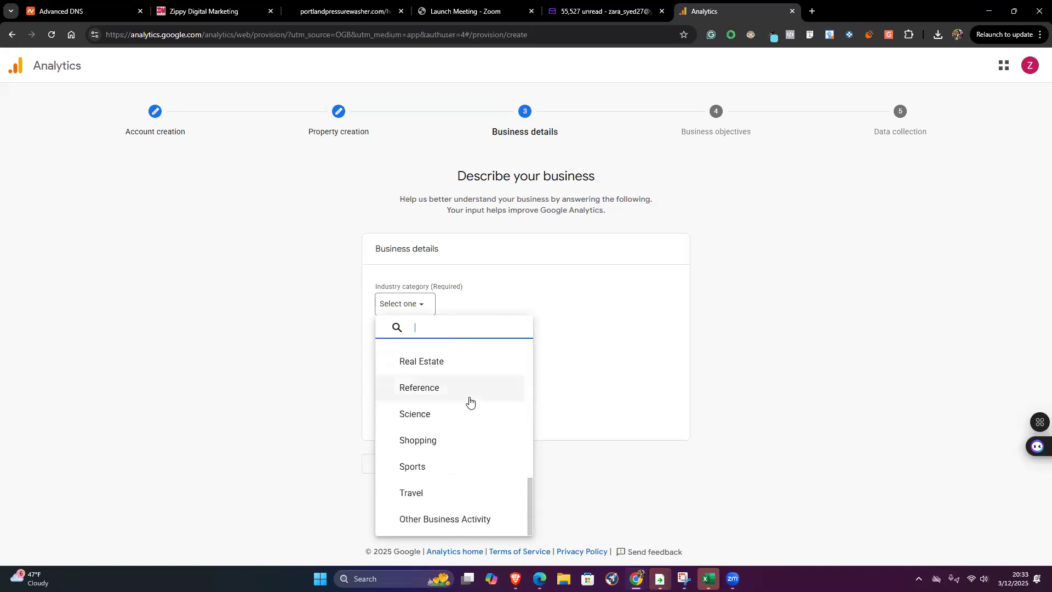
{"action": "scroll", "coordinate": [470, 401], "scroll_direction": "up", "scroll_amount": 1}
{"action": "scroll", "coordinate": [470, 402], "scroll_direction": "down", "scroll_amount": 1}
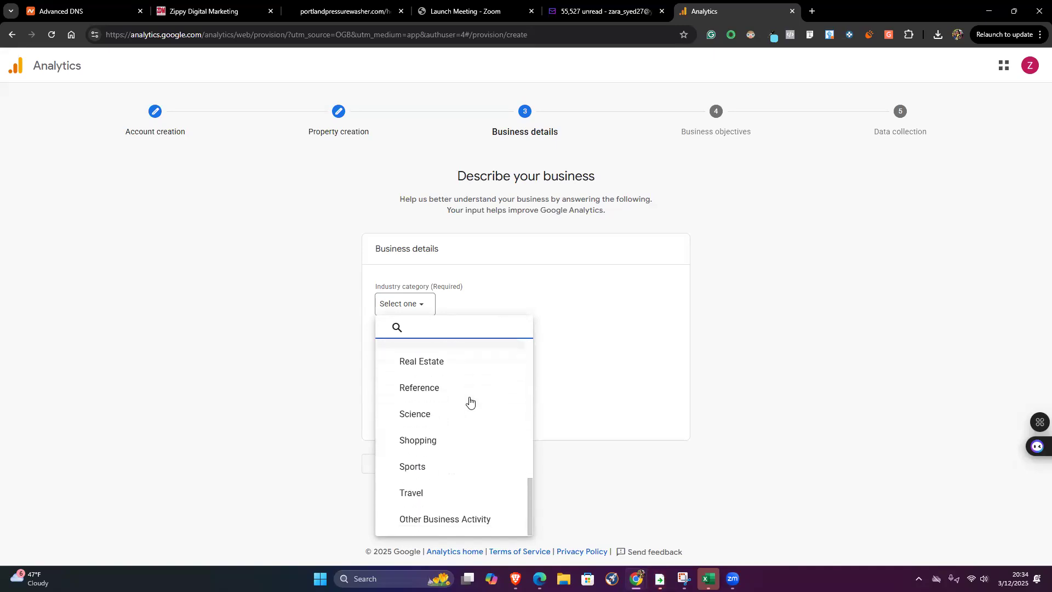
{"action": "scroll", "coordinate": [467, 404], "scroll_direction": "up", "scroll_amount": 2}
{"action": "scroll", "coordinate": [464, 405], "scroll_direction": "up", "scroll_amount": 2}
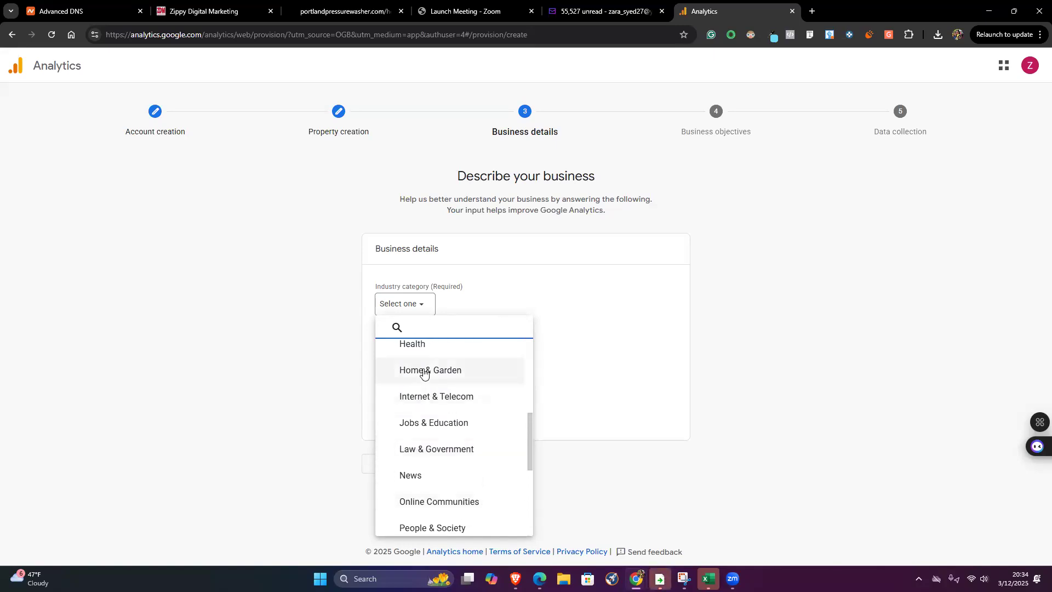
{"action": "left_click", "coordinate": [428, 367]}
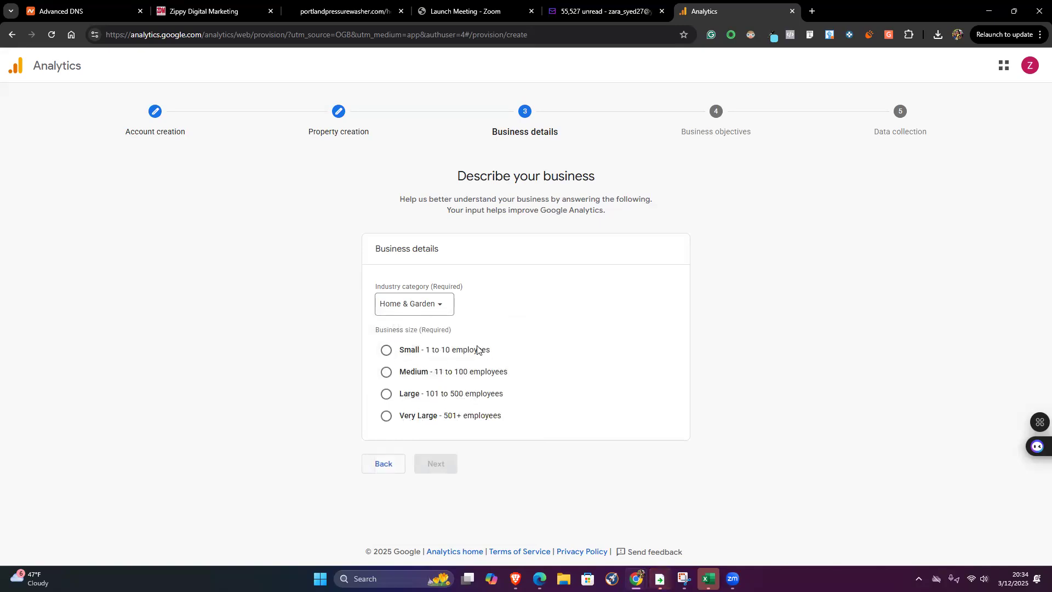
{"action": "left_click", "coordinate": [386, 351]}
{"action": "left_click", "coordinate": [439, 467]}
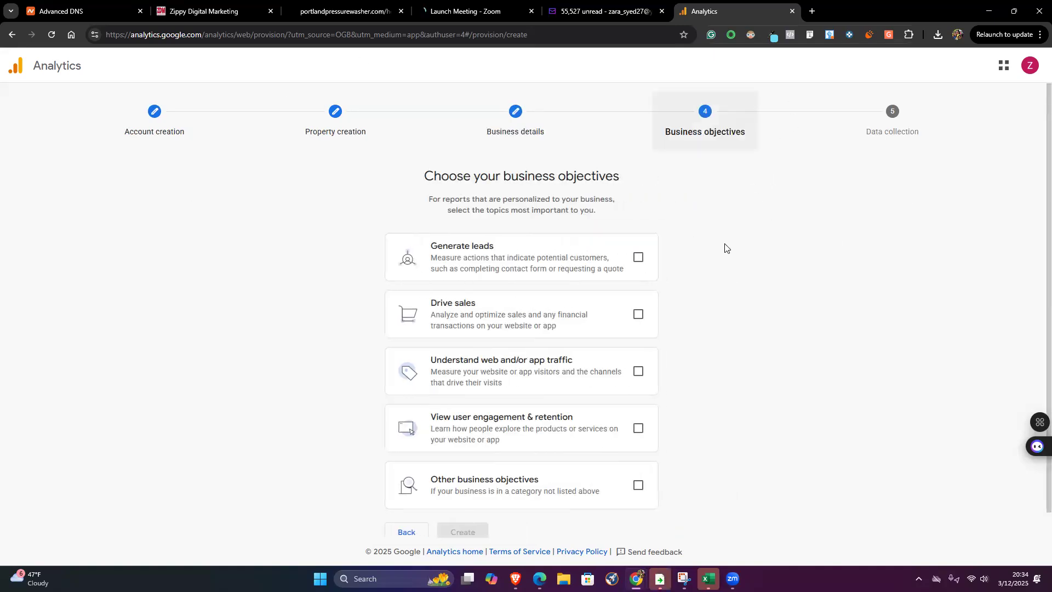
- Choose only Other business objectives as the business objective and create the property
{"action": "left_click", "coordinate": [637, 258]}
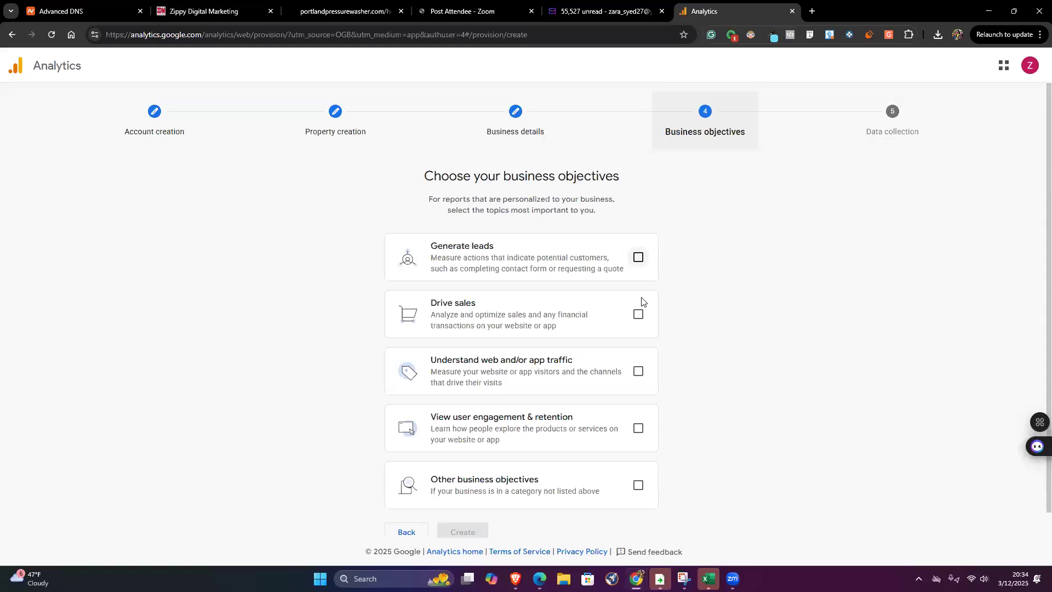
{"action": "left_click", "coordinate": [638, 371]}
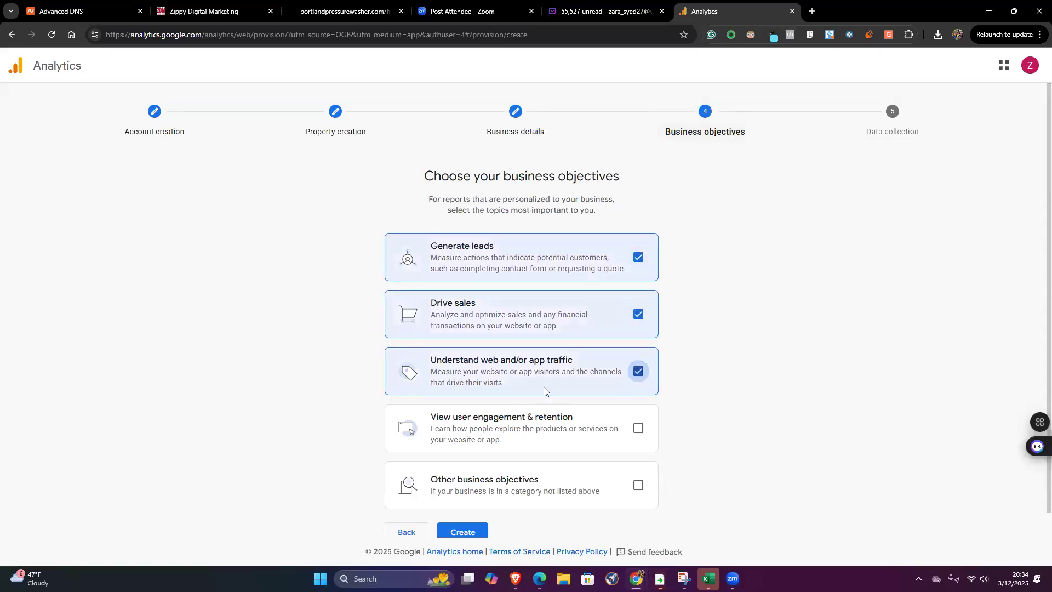
{"action": "scroll", "coordinate": [603, 439], "scroll_direction": "down", "scroll_amount": 1}
{"action": "left_click", "coordinate": [638, 462]}
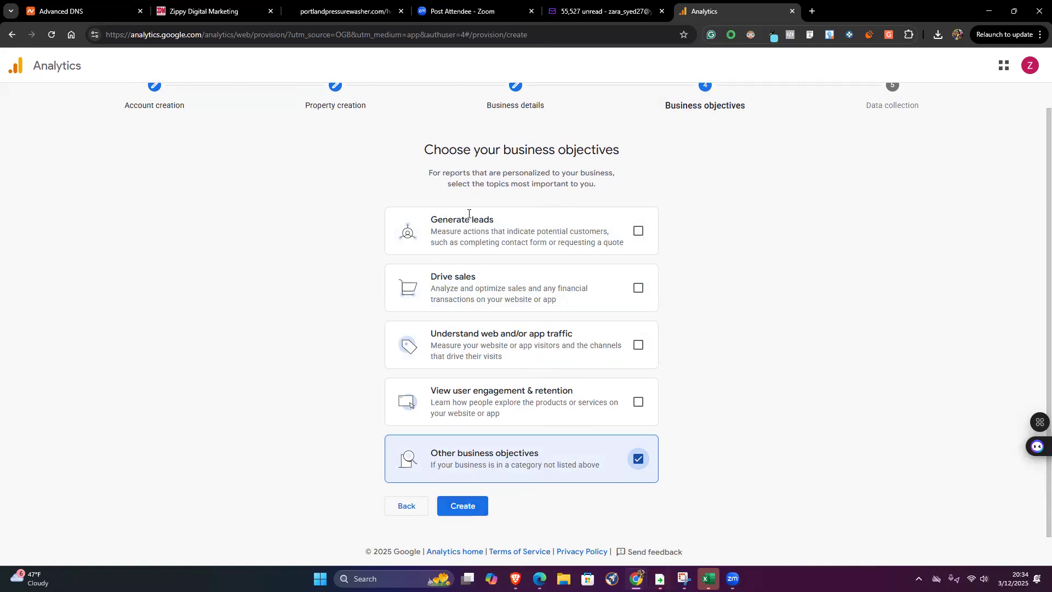
{"action": "left_click", "coordinate": [465, 509]}
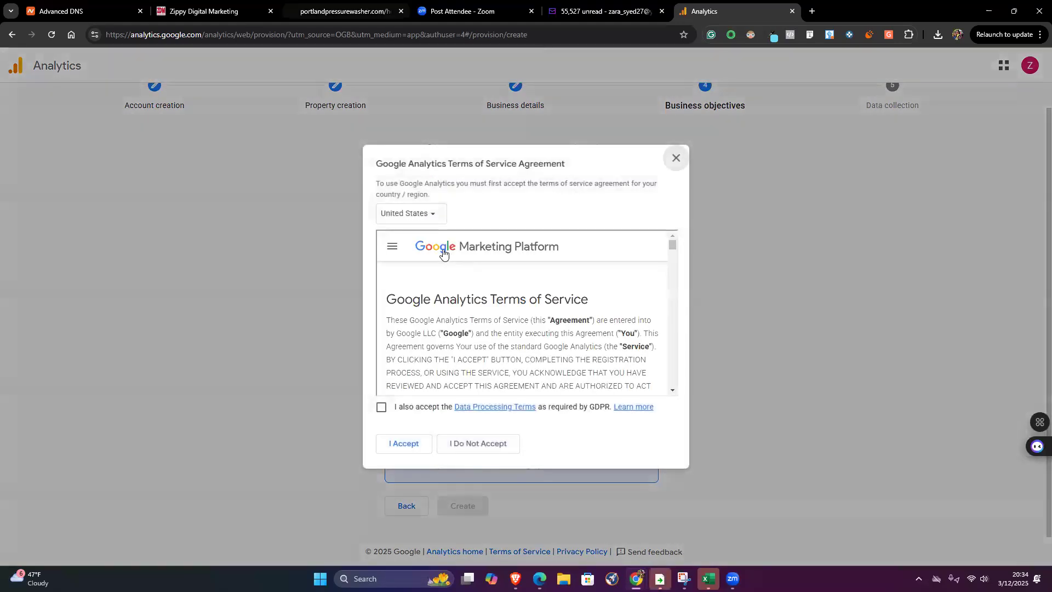
- Review the Google Analytics Terms of Service and accept them together with the Data Processing Terms required by GDPR
{"action": "scroll", "coordinate": [397, 374], "scroll_direction": "down", "scroll_amount": 2}
{"action": "left_click", "coordinate": [381, 410]}
{"action": "scroll", "coordinate": [485, 351], "scroll_direction": "down", "scroll_amount": 4}
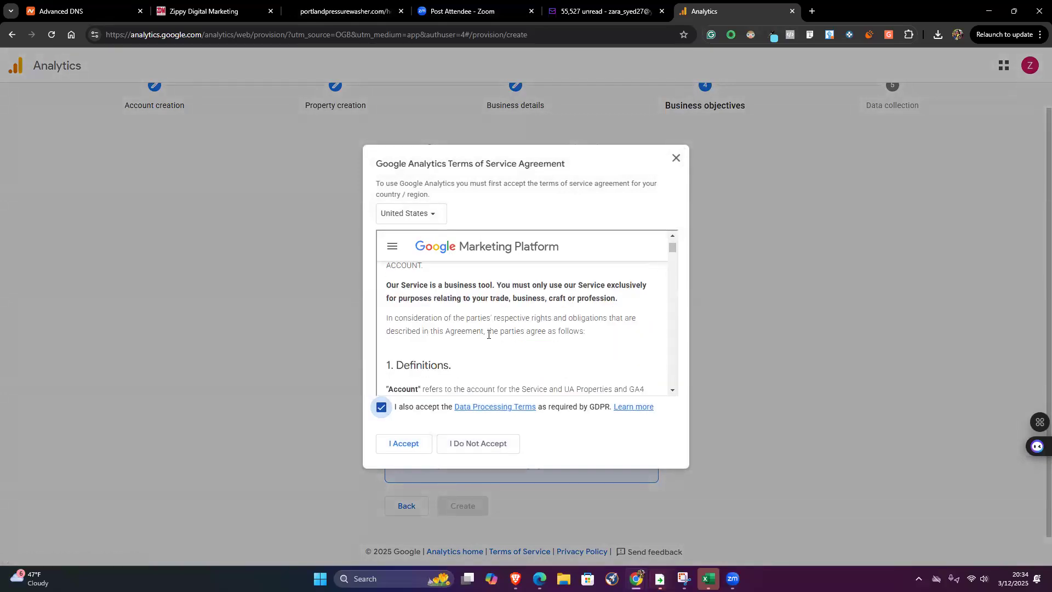
{"action": "scroll", "coordinate": [488, 335], "scroll_direction": "down", "scroll_amount": 6}
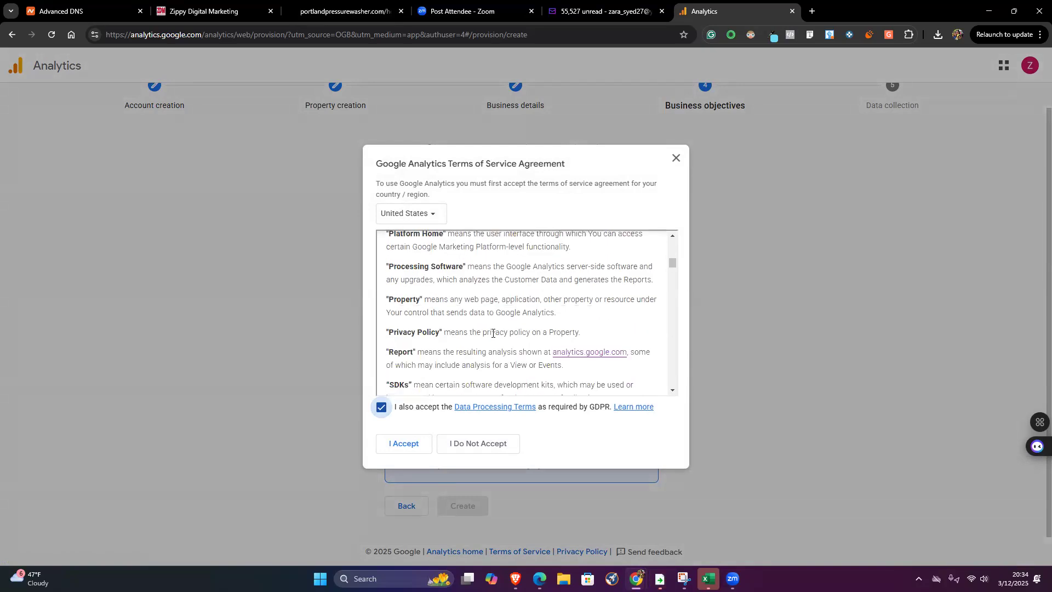
{"action": "scroll", "coordinate": [492, 334], "scroll_direction": "down", "scroll_amount": 8}
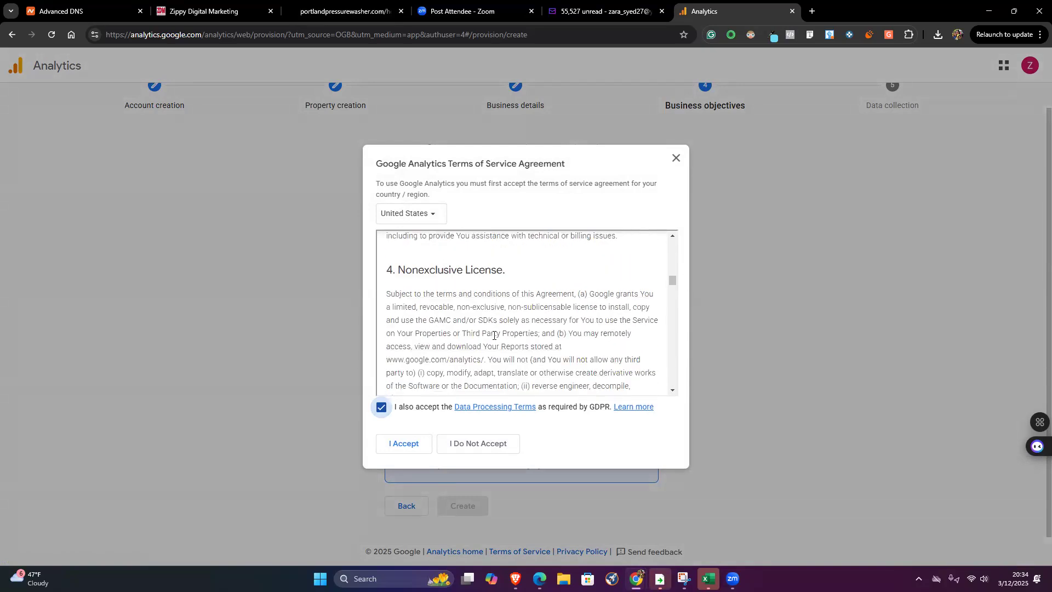
{"action": "left_click", "coordinate": [404, 445]}
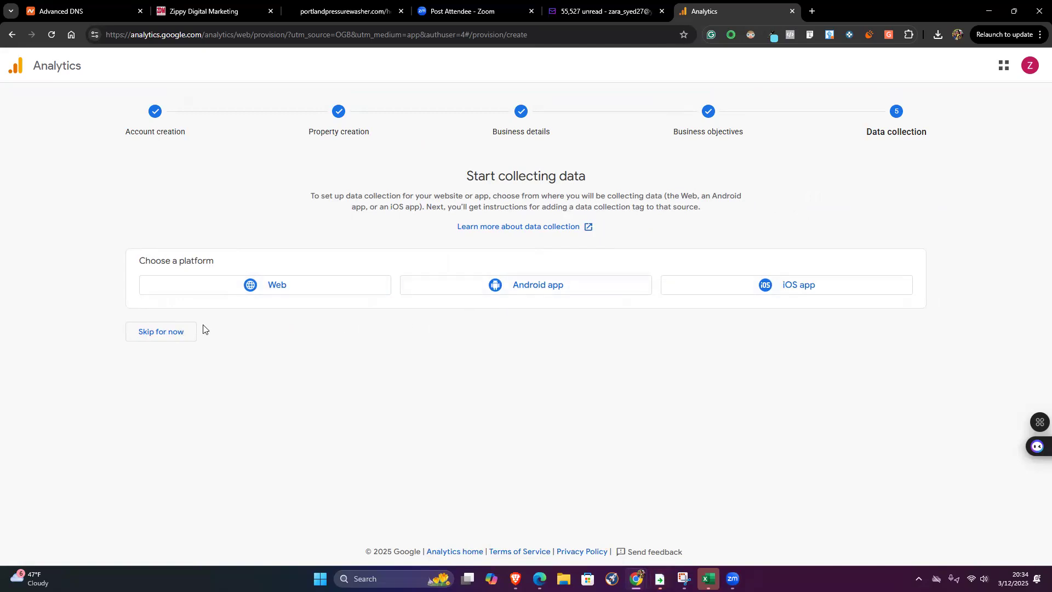
- Choose Web as the data collection platform and copy the address of the Portland Pressure Washer site for the stream
{"action": "left_click", "coordinate": [298, 285]}
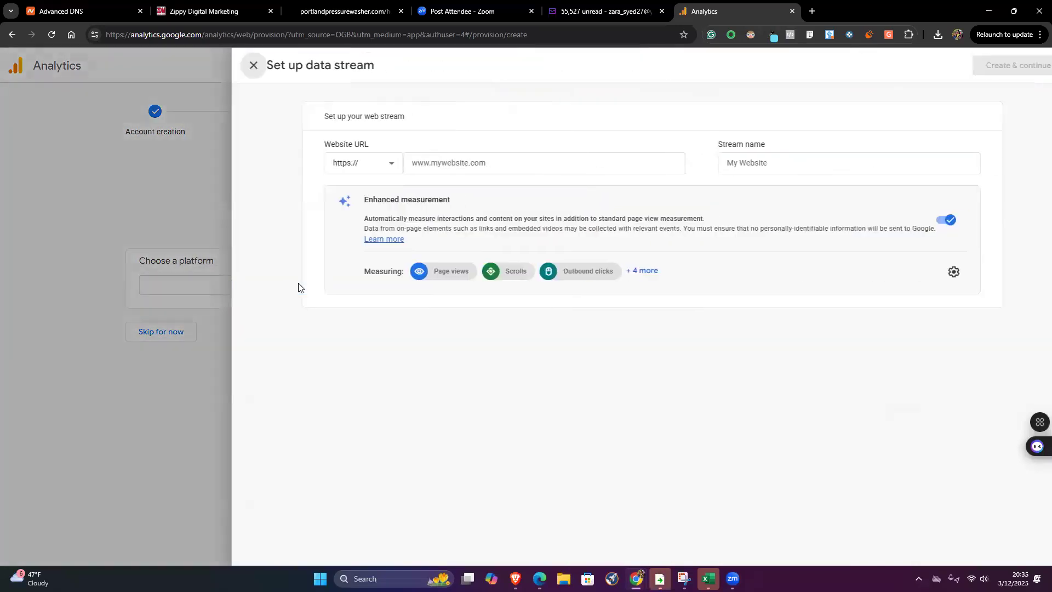
{"action": "left_click", "coordinate": [340, 11]}
{"action": "right_click", "coordinate": [206, 34]}
{"action": "left_click", "coordinate": [249, 139]}
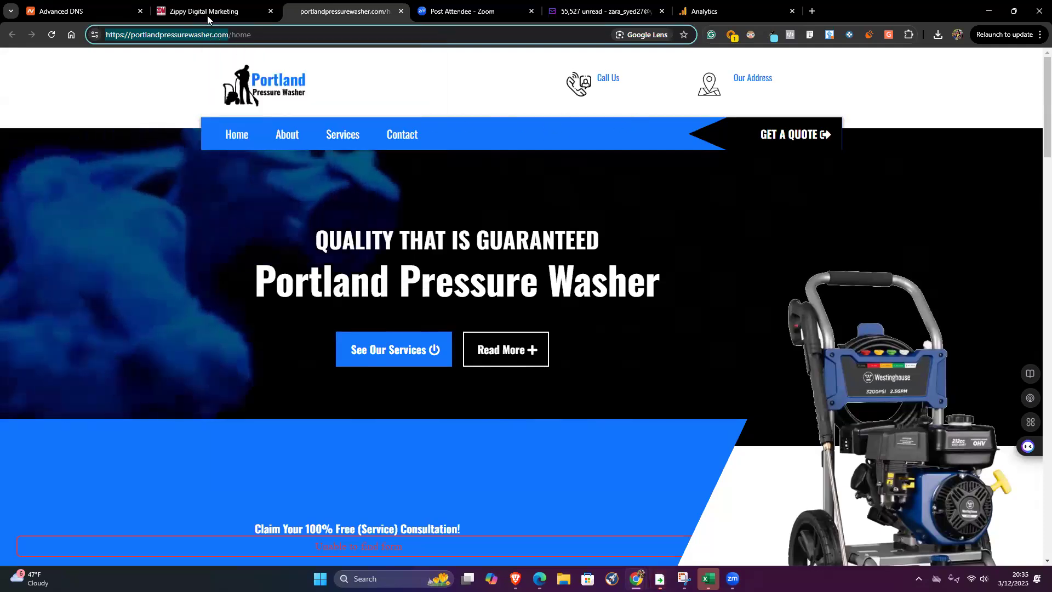
{"action": "left_click", "coordinate": [207, 16]}
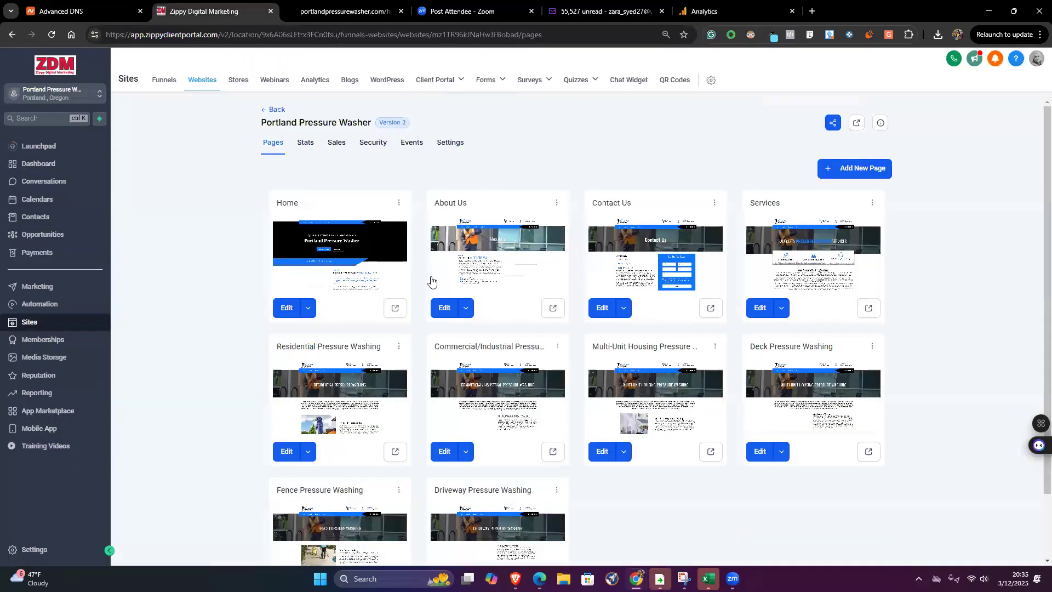
{"action": "left_click", "coordinate": [710, 12]}
{"action": "left_click", "coordinate": [451, 161]}
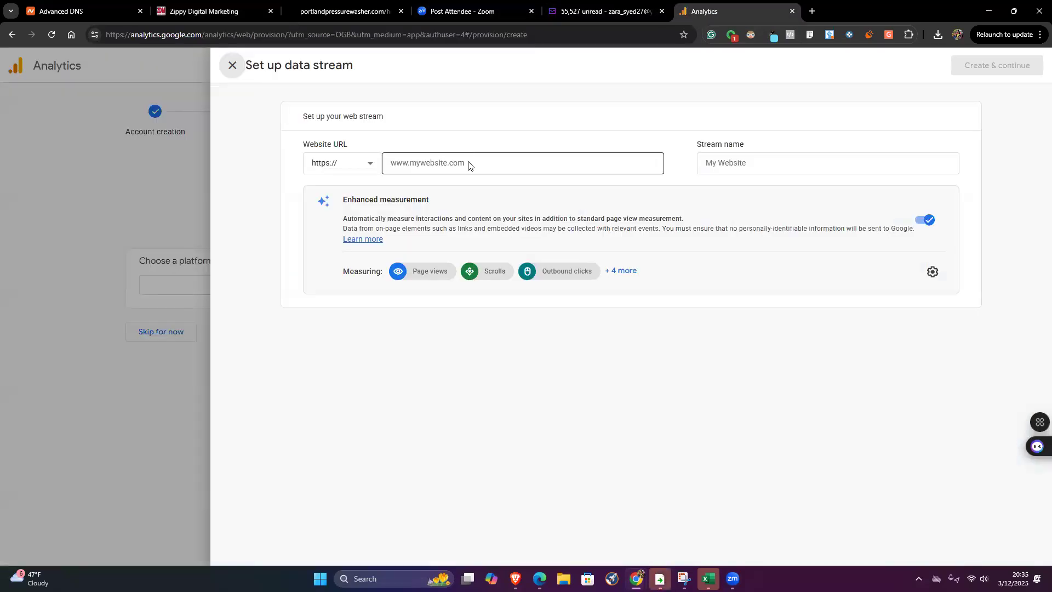
{"action": "right_click", "coordinate": [465, 161]}
{"action": "left_click", "coordinate": [491, 269]}
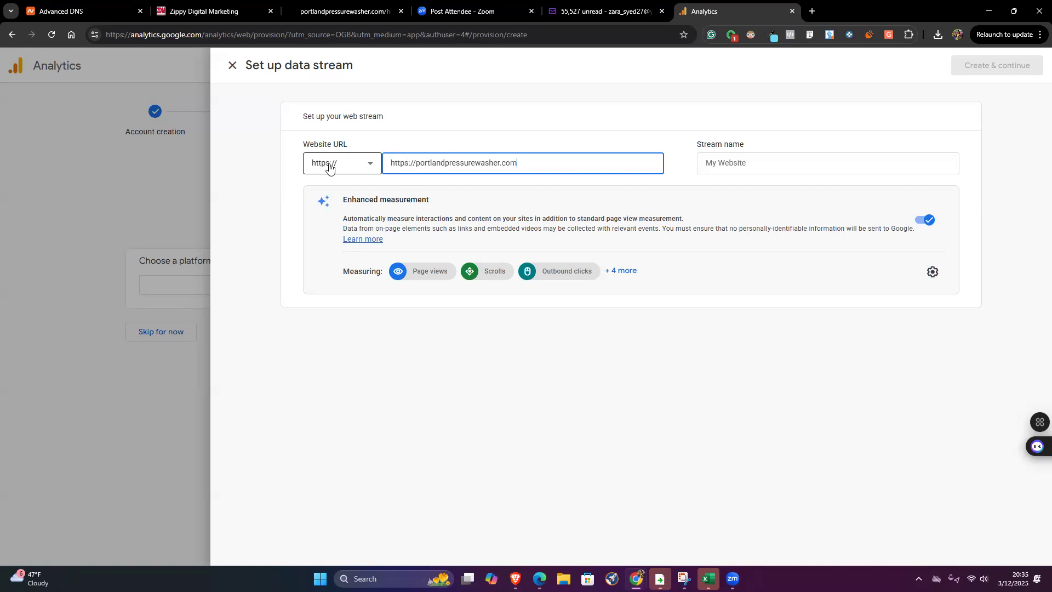
{"action": "left_click_drag", "start_coordinate": [415, 163], "coordinate": [377, 162]}
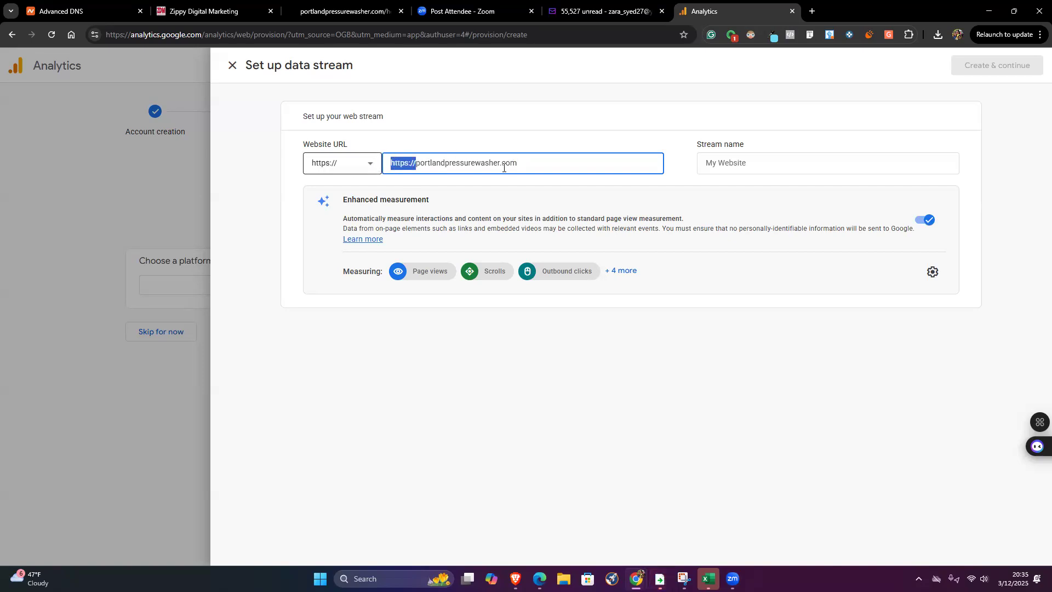
{"action": "key", "text": "BackSpace"}
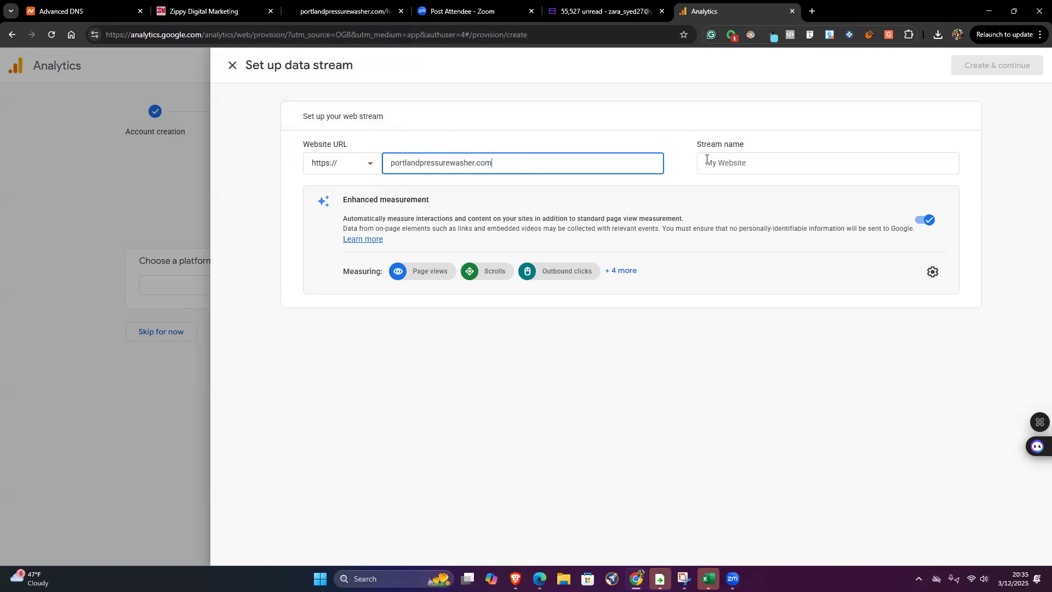
- Name the web data stream Portland Pressure Washer
{"action": "left_click", "coordinate": [743, 166]}
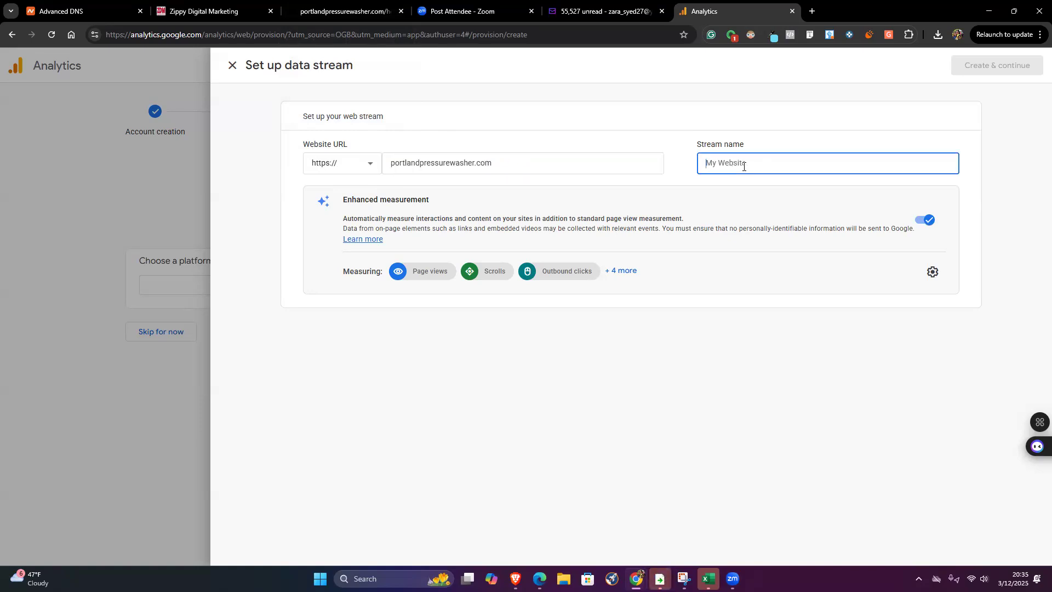
{"action": "type", "text": "Portland Pressure Washer"}
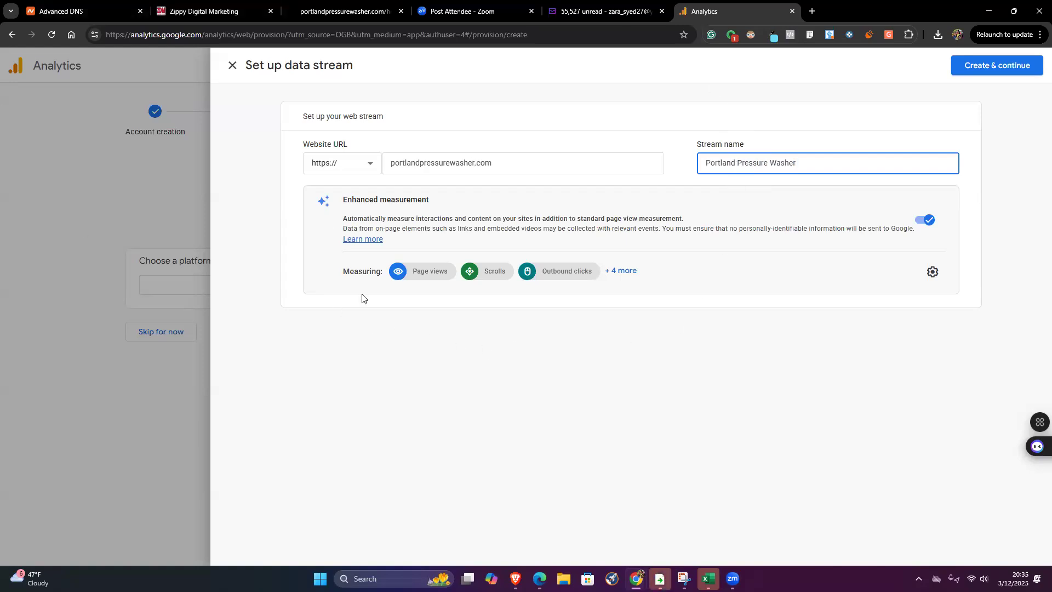
{"action": "left_click", "coordinate": [990, 68]}
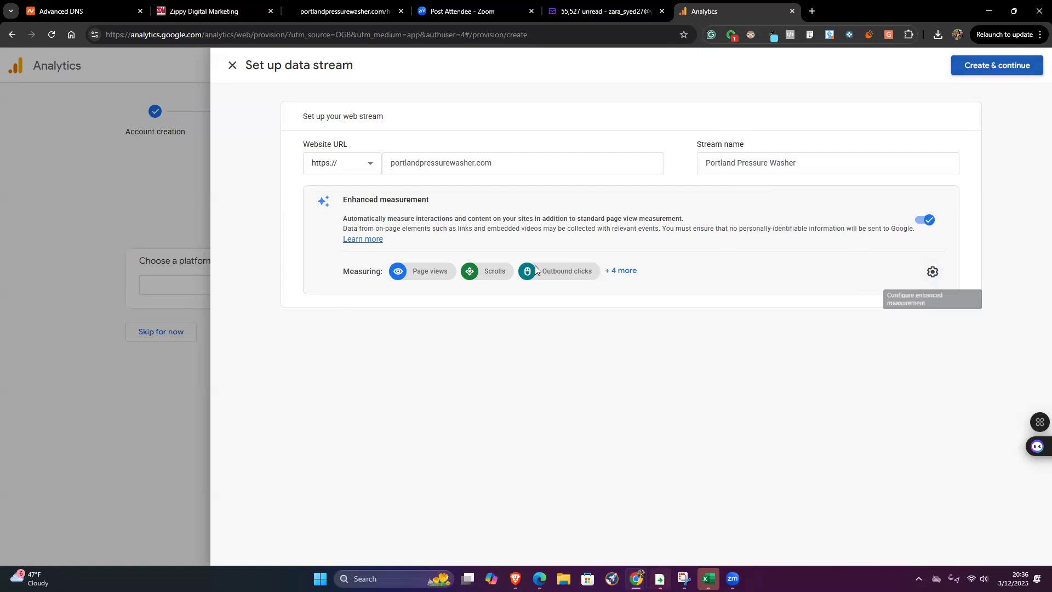
- Review the enhanced measurement options, including the advanced site search settings, save them and create the data stream
{"action": "left_click", "coordinate": [932, 272]}
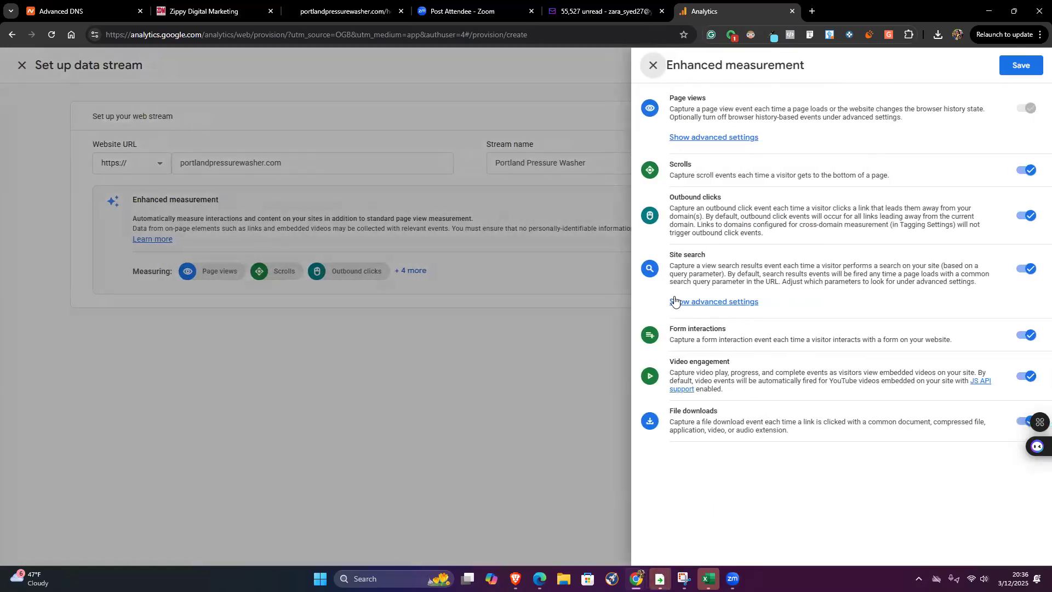
{"action": "left_click", "coordinate": [719, 302]}
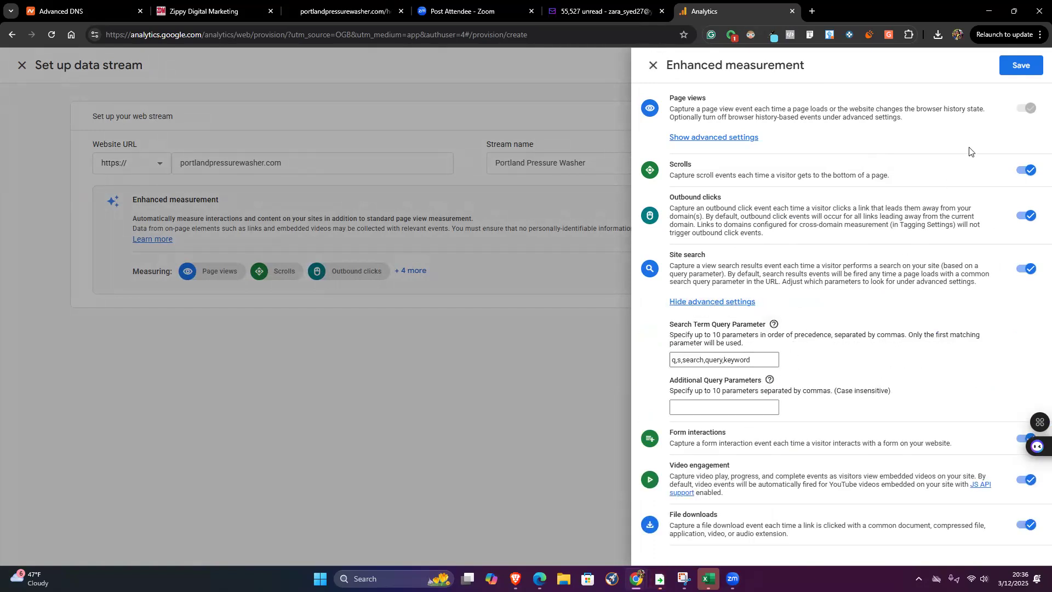
{"action": "left_click", "coordinate": [1021, 65]}
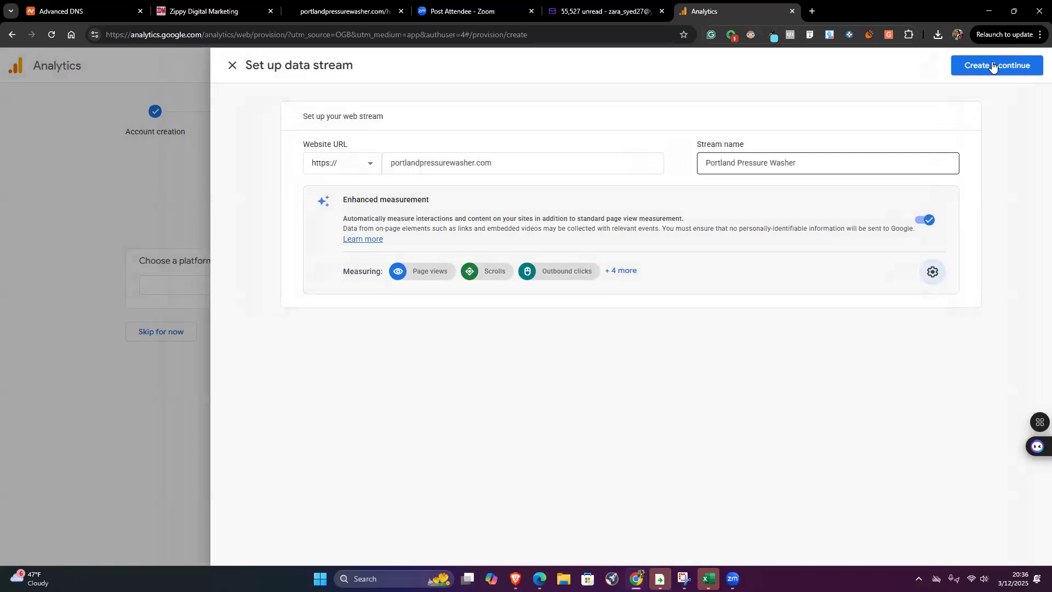
{"action": "left_click", "coordinate": [961, 68]}
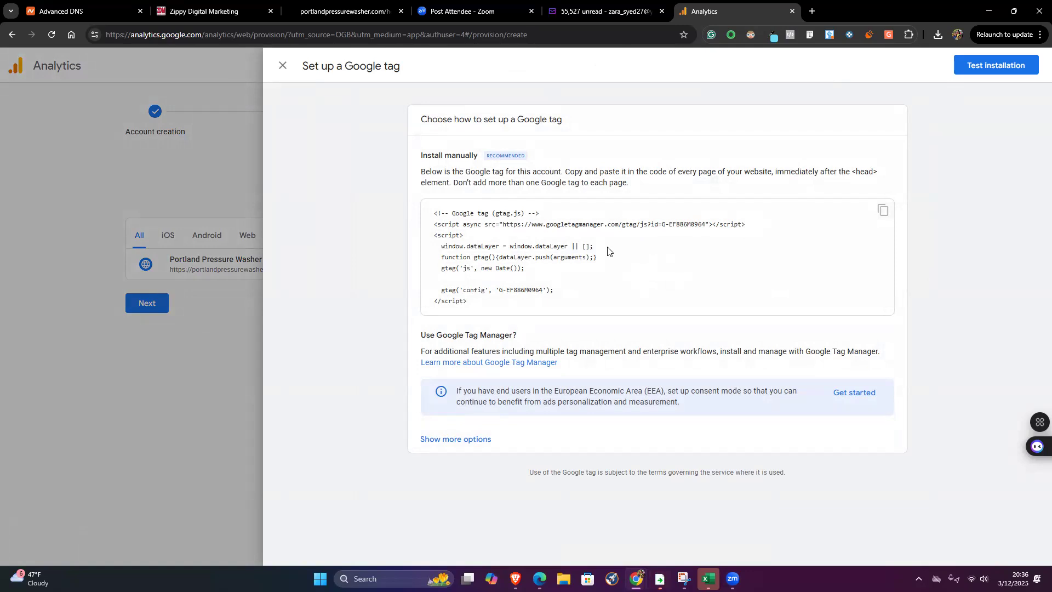
- Copy the Google tag (gtag.js) code for manual installation
{"action": "left_click", "coordinate": [883, 210]}
{"action": "left_click", "coordinate": [883, 209]}
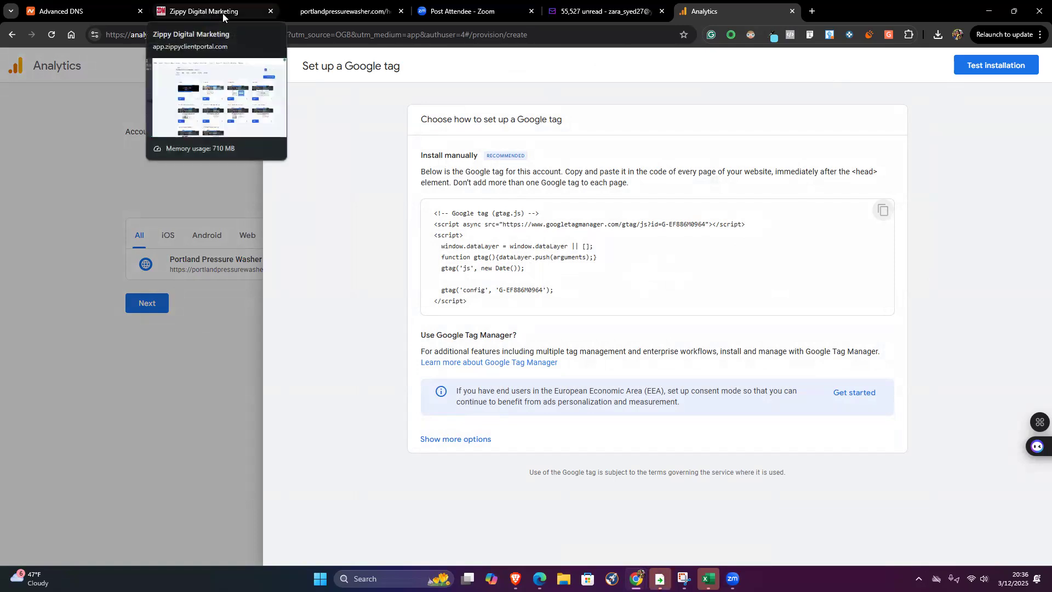
{"action": "left_click", "coordinate": [883, 214]}
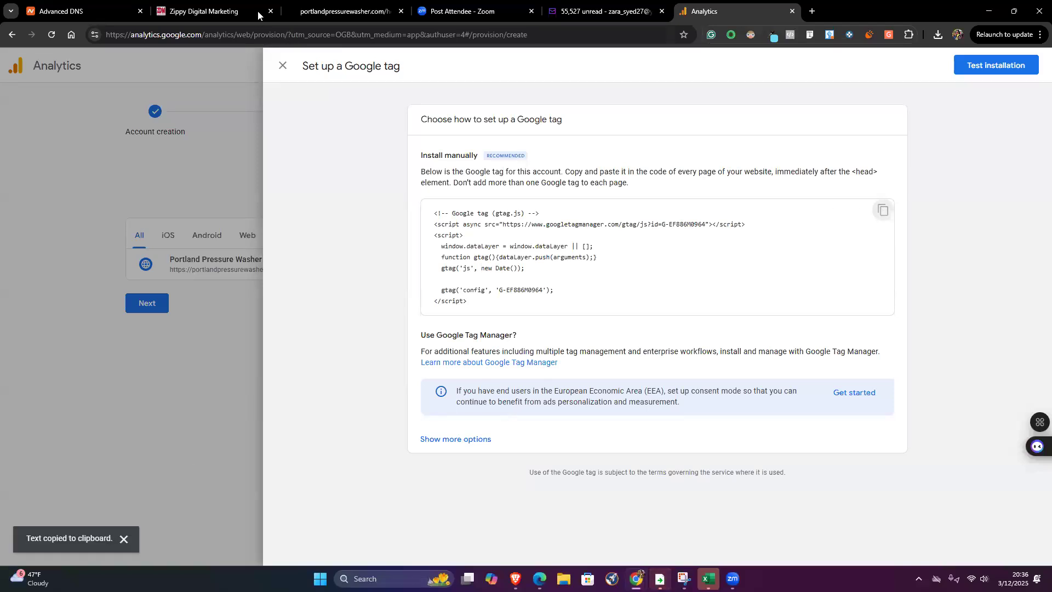
- Switch to the Zippy Digital Marketing portal and open the settings of the Portland Pressure Washer website
{"action": "left_click", "coordinate": [218, 12]}
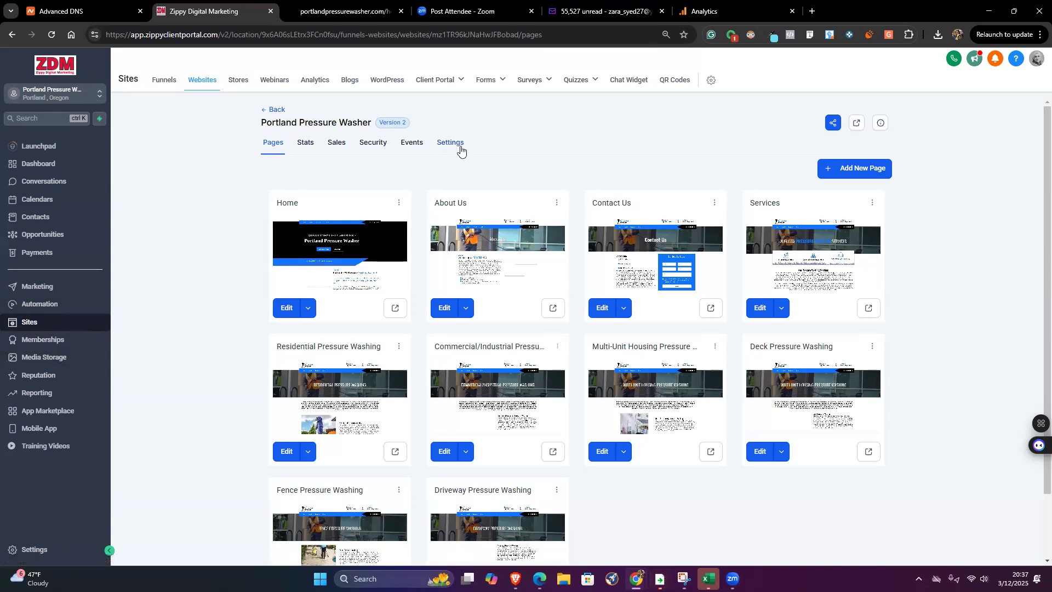
{"action": "left_click", "coordinate": [273, 110]}
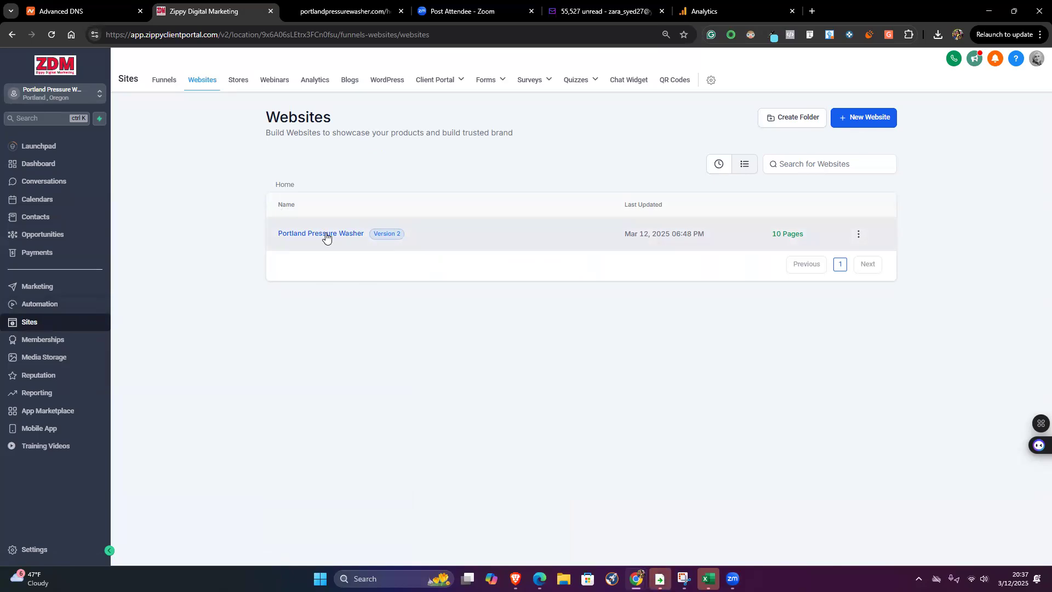
{"action": "left_click", "coordinate": [326, 234]}
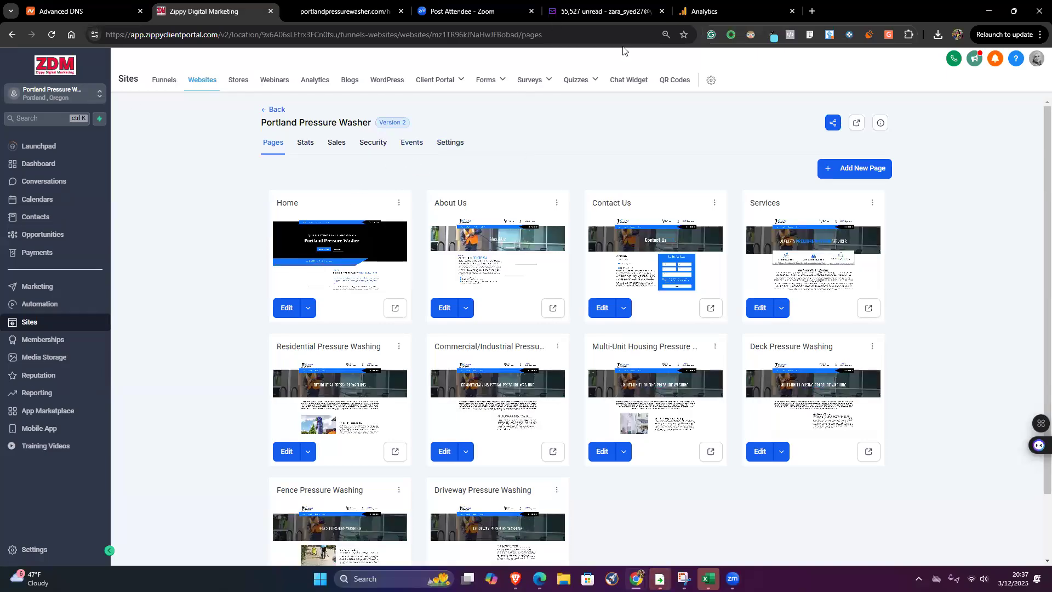
{"action": "left_click", "coordinate": [455, 144]}
{"action": "left_click", "coordinate": [284, 306]}
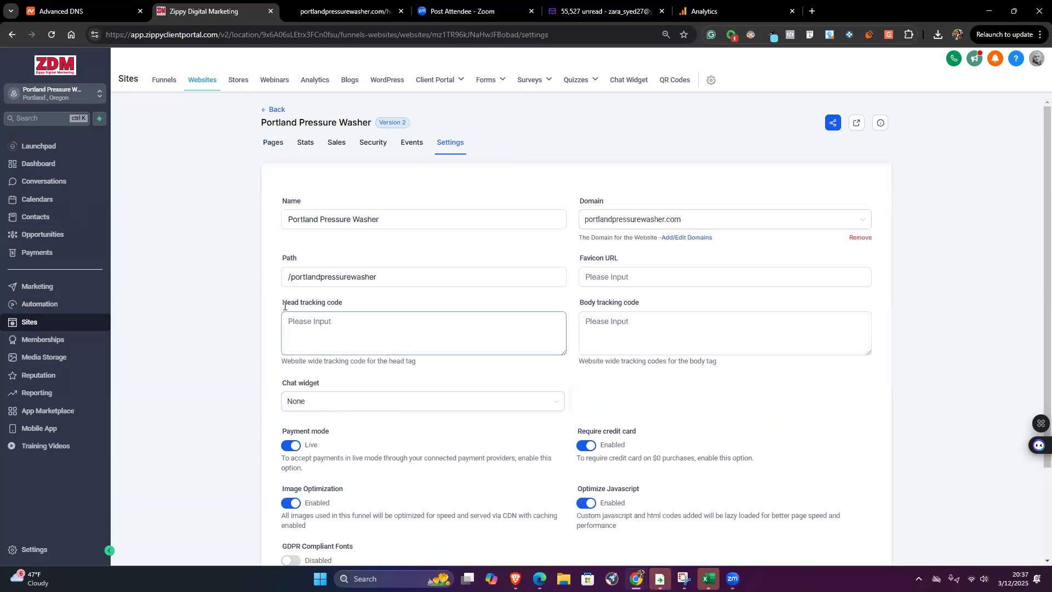
- Paste the copied Google tag into the website's head tracking code and save the settings
{"action": "left_click", "coordinate": [322, 326]}
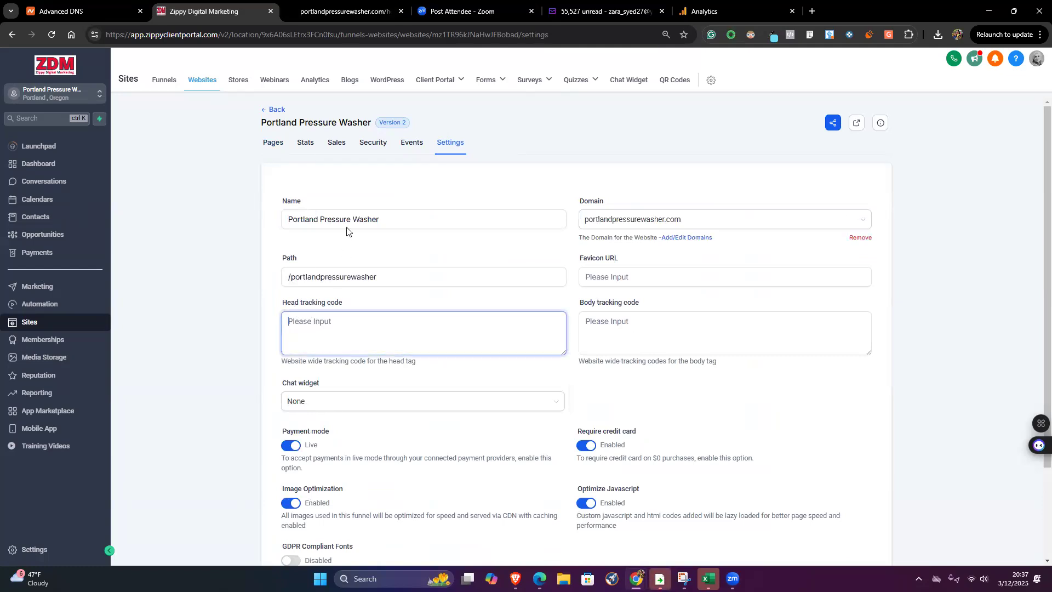
{"action": "right_click", "coordinate": [316, 335]}
{"action": "left_click", "coordinate": [408, 215]}
{"action": "scroll", "coordinate": [416, 326], "scroll_direction": "up", "scroll_amount": 5}
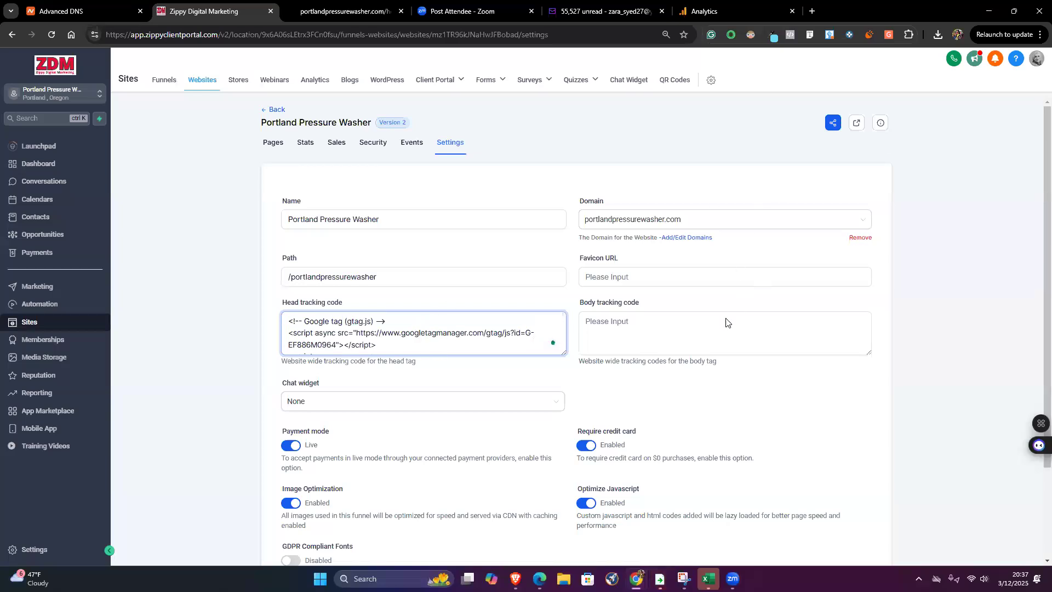
{"action": "scroll", "coordinate": [729, 329], "scroll_direction": "down", "scroll_amount": 2}
{"action": "left_click", "coordinate": [856, 492]}
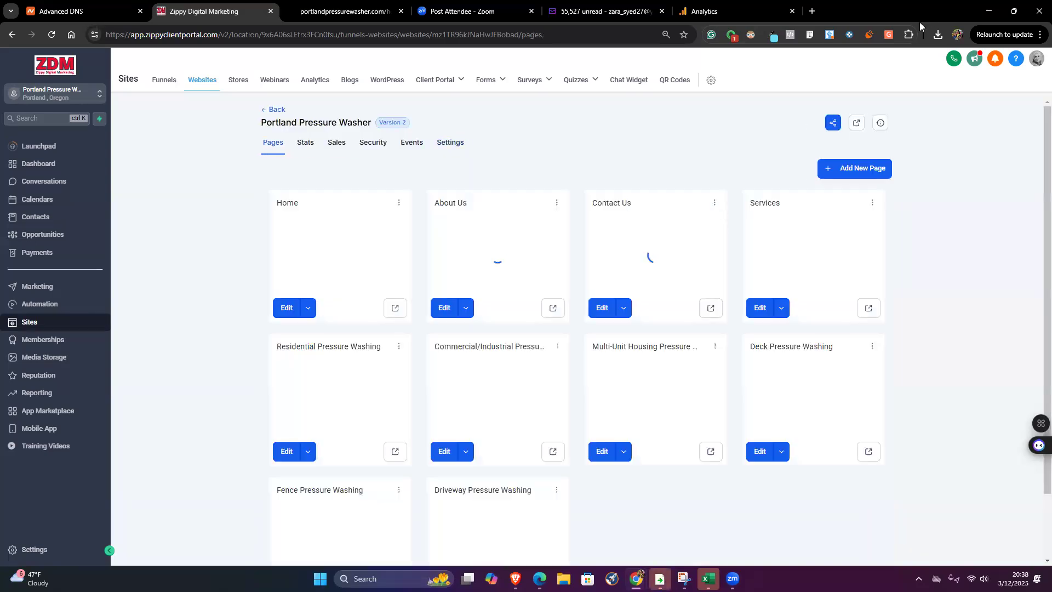
- Return to Google Analytics, show the additional tag setup options and test the manual Google tag installation
{"action": "left_click", "coordinate": [718, 11]}
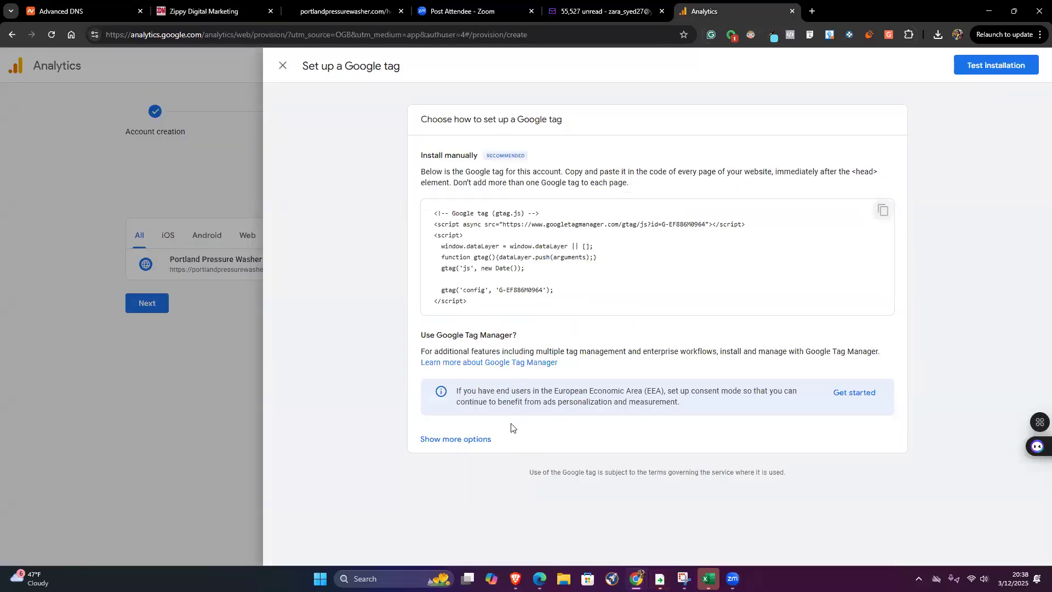
{"action": "left_click", "coordinate": [473, 442]}
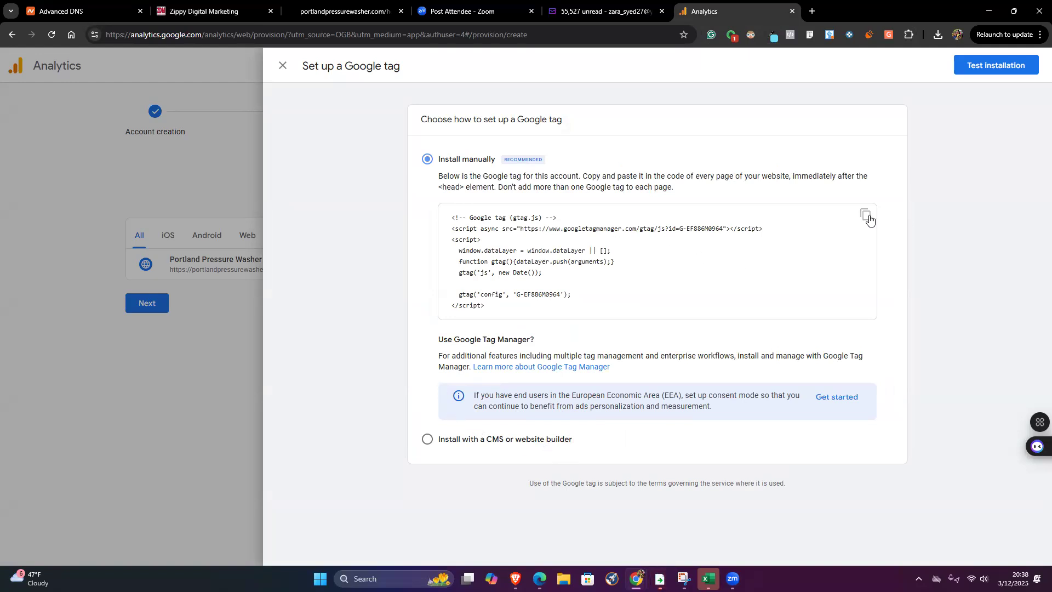
{"action": "left_click", "coordinate": [984, 67]}
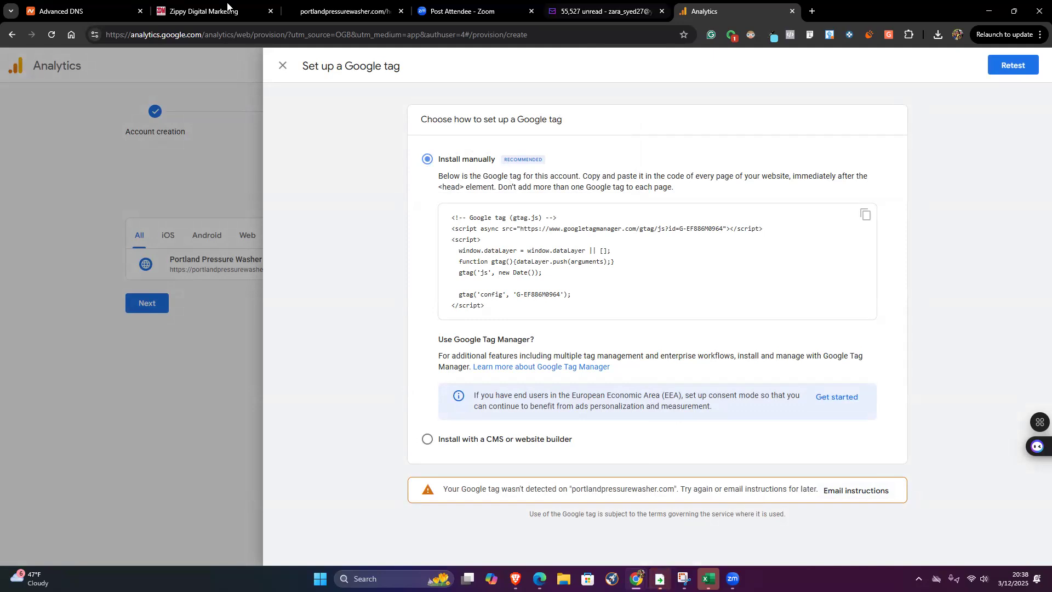
- Check the website's pages in the Zippy portal, retest the Google tag in Google Analytics and confirm the installation
{"action": "left_click", "coordinate": [201, 11]}
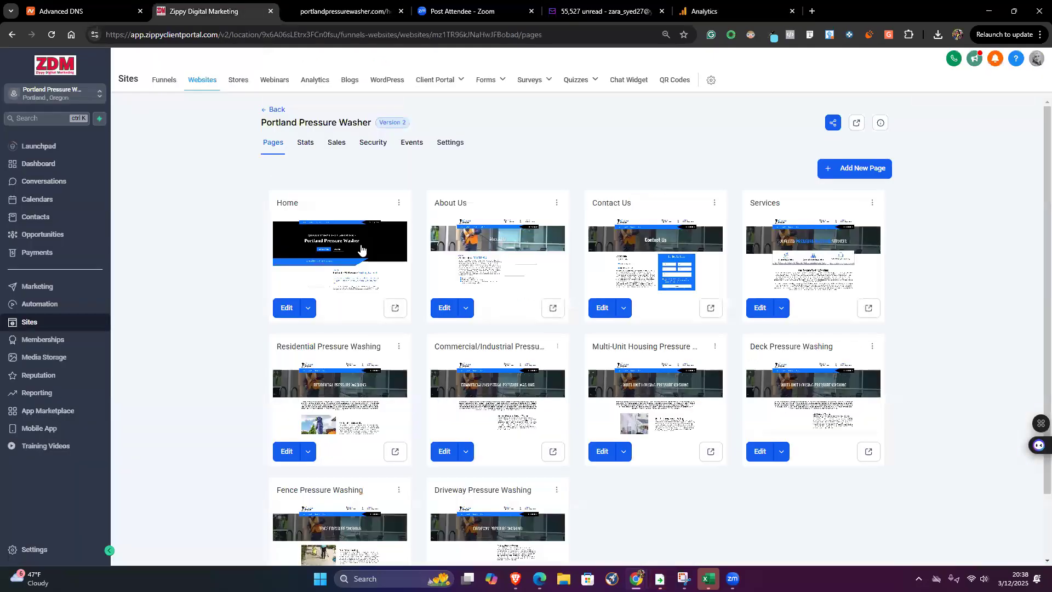
{"action": "left_click", "coordinate": [54, 39]}
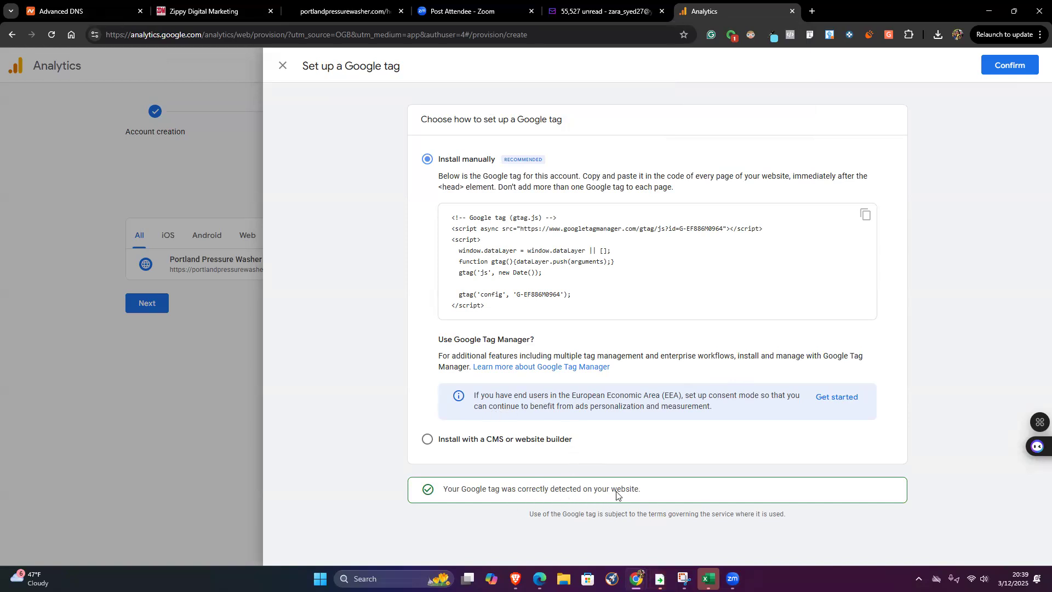
{"action": "left_click", "coordinate": [1013, 70]}
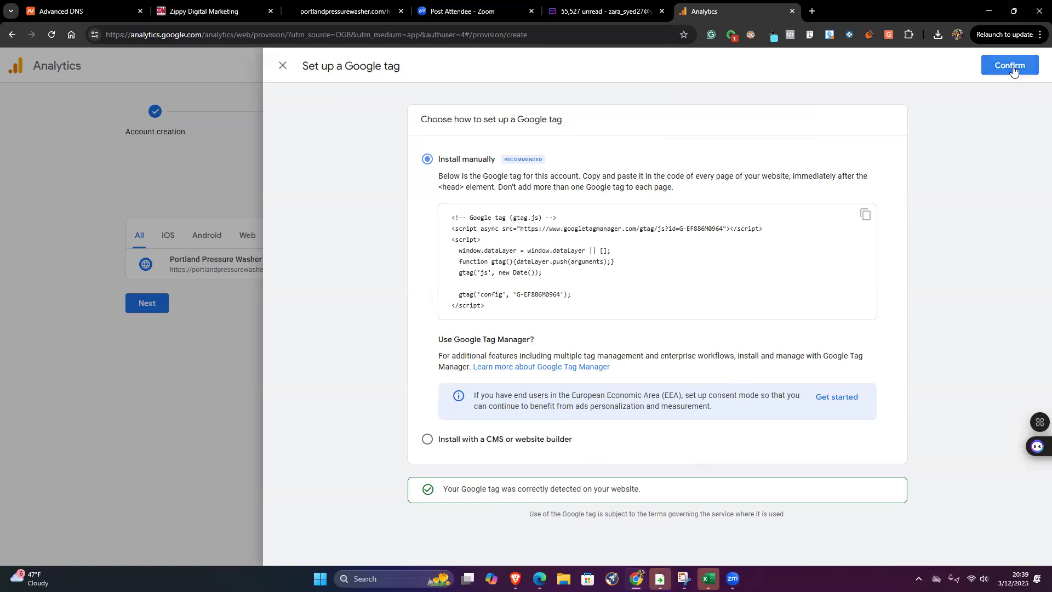